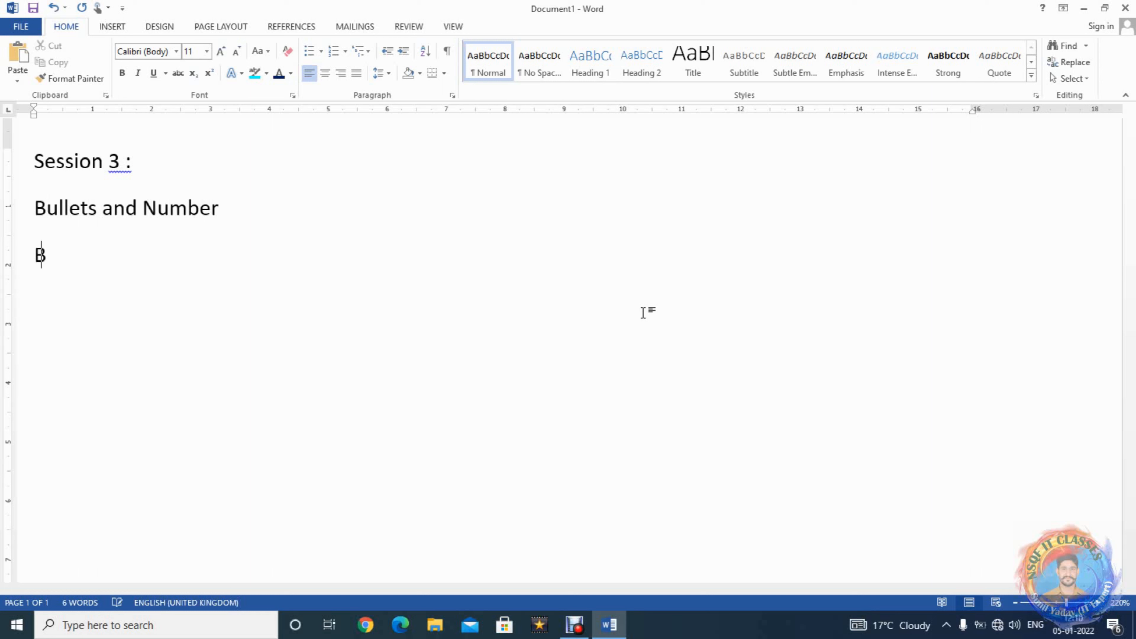
Step: Complete the "Border :-" line and insert a "Change Case:-" line directly below the Session 3 heading
text(:-)
key(Up)
key(Up)
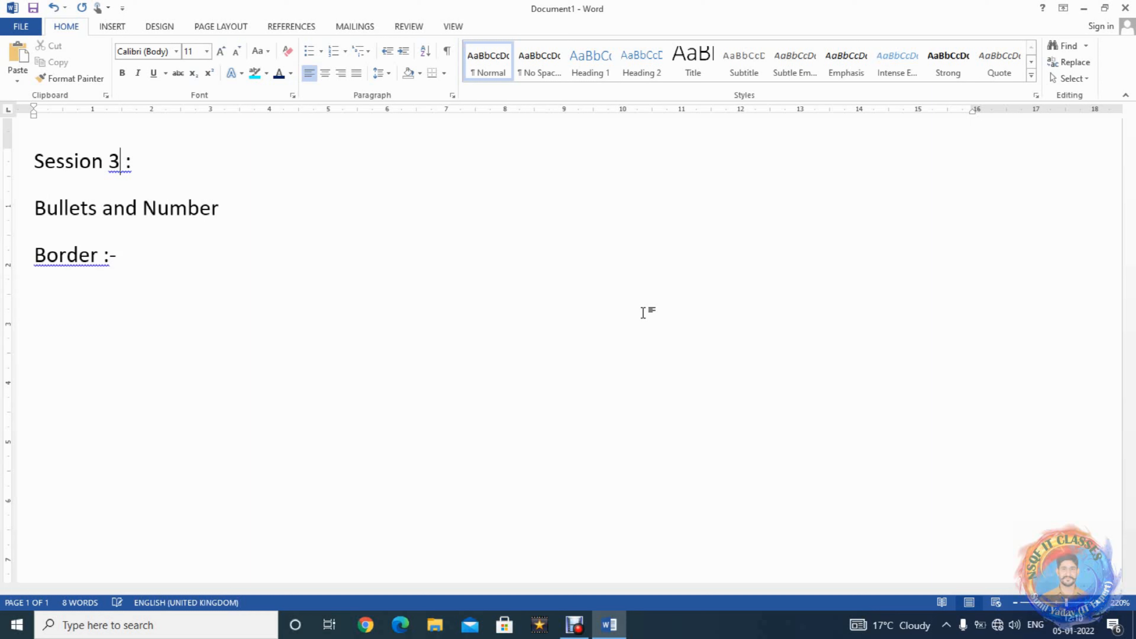
key(End)
key(Return)
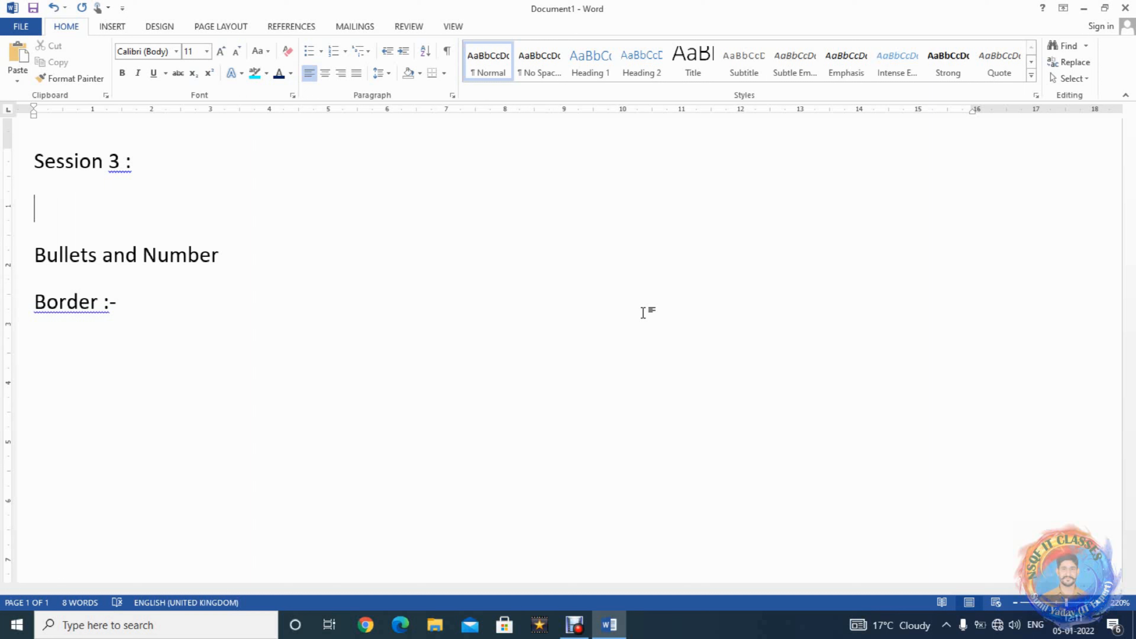
text(Change )
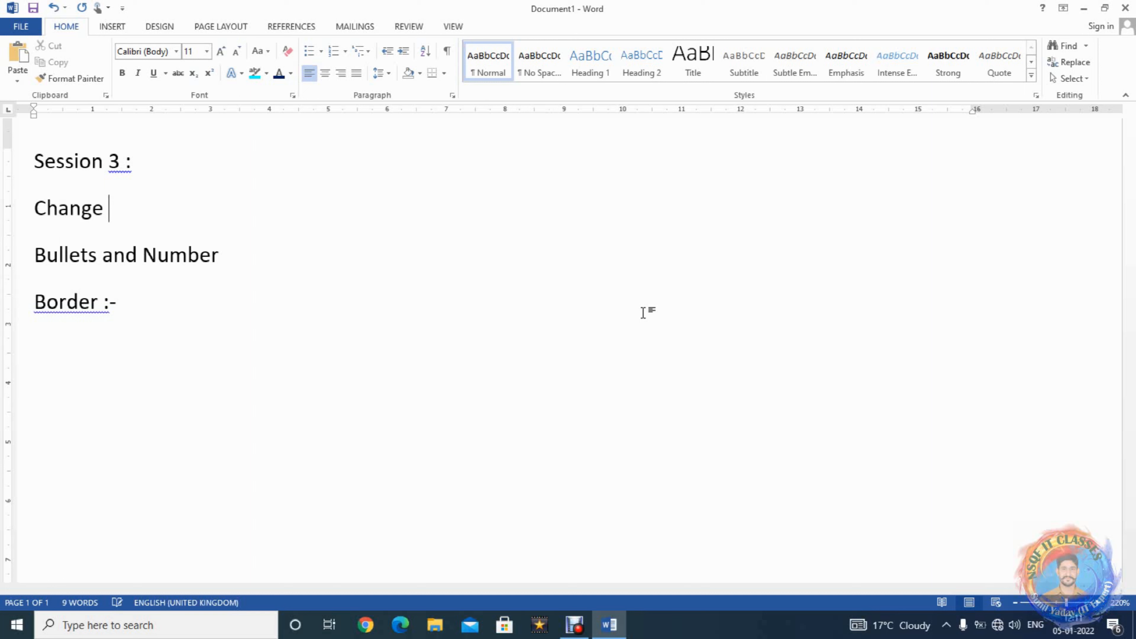
text(Case:-)
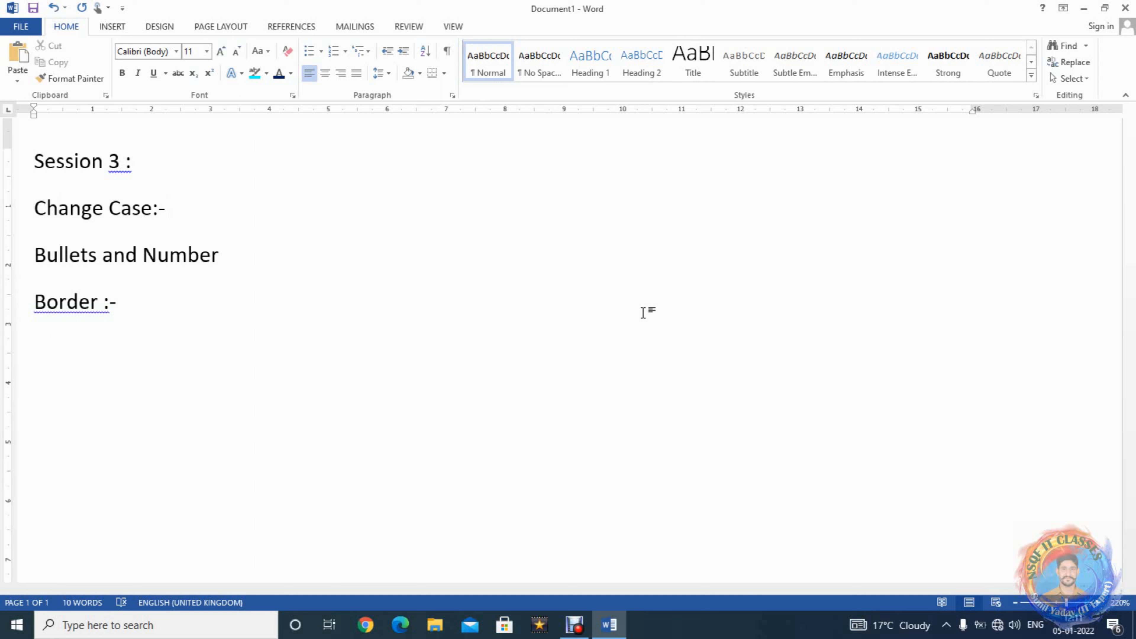
Step: Generate sample paragraphs below the Border line with the =rand() function
key(Down)
key(Down)
text(=rand())
key(Return)
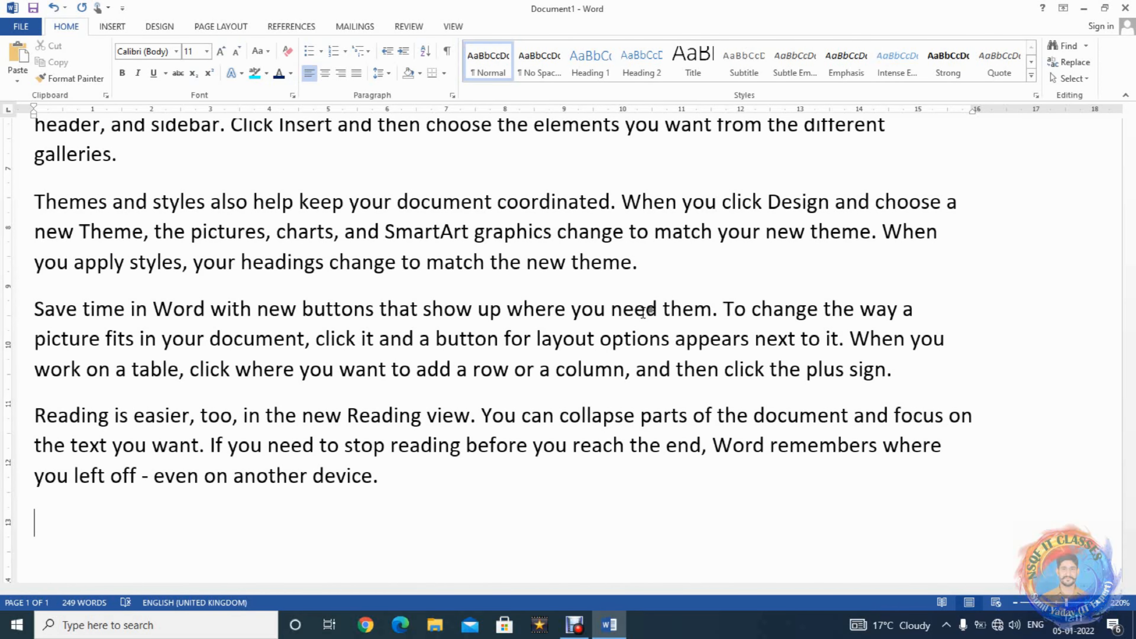
Step: Select the first sample paragraph, beginning "Video provides", line by line and clear the selection
key(Up)
key(Up)
key(Up)
key(Up)
key(Up)
key(Up)
key(Up)
key(Up)
key(Up)
key(Up)
key(Up)
key(Up)
key(Up)
key(Up)
key(Up)
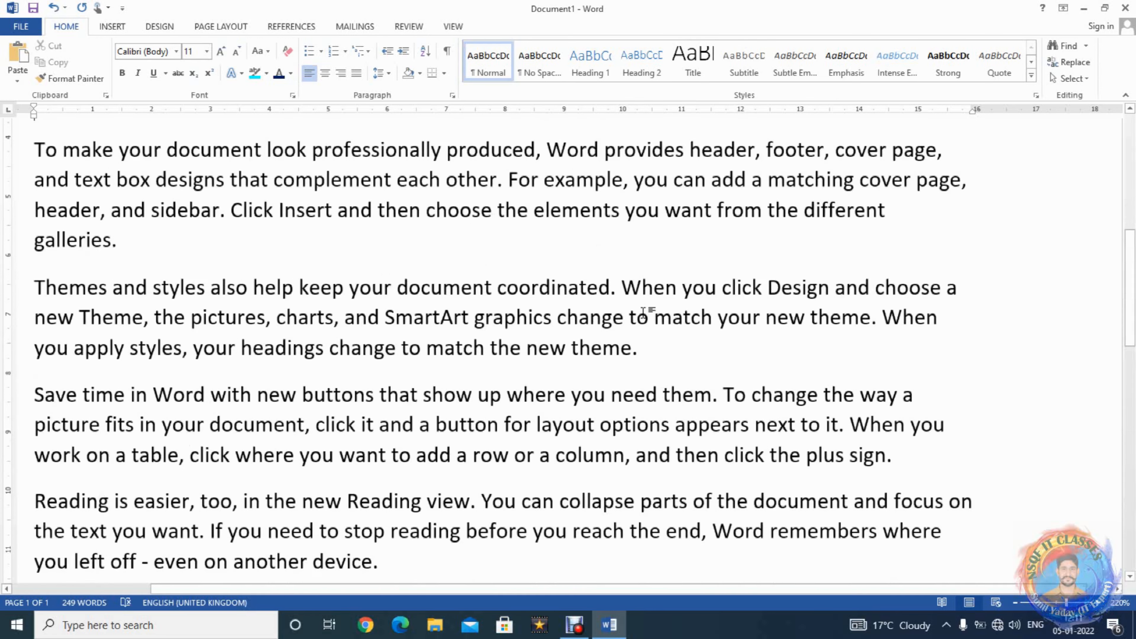
scroll(642, 311, up, 5)
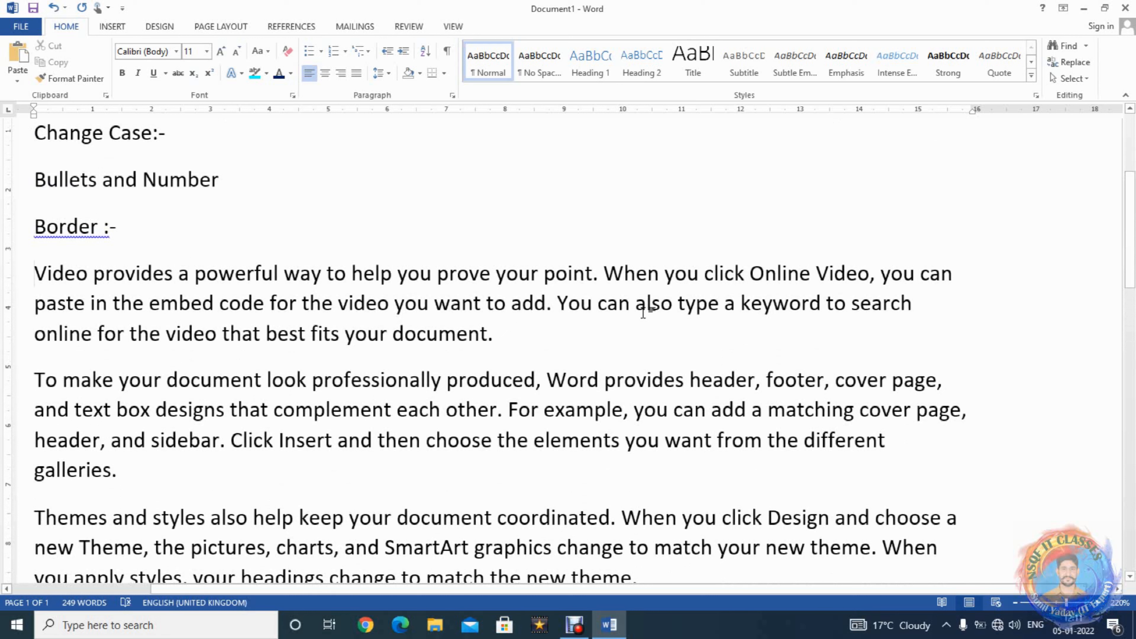
key(shift+Down)
key(shift+Down)
key(shift+Down)
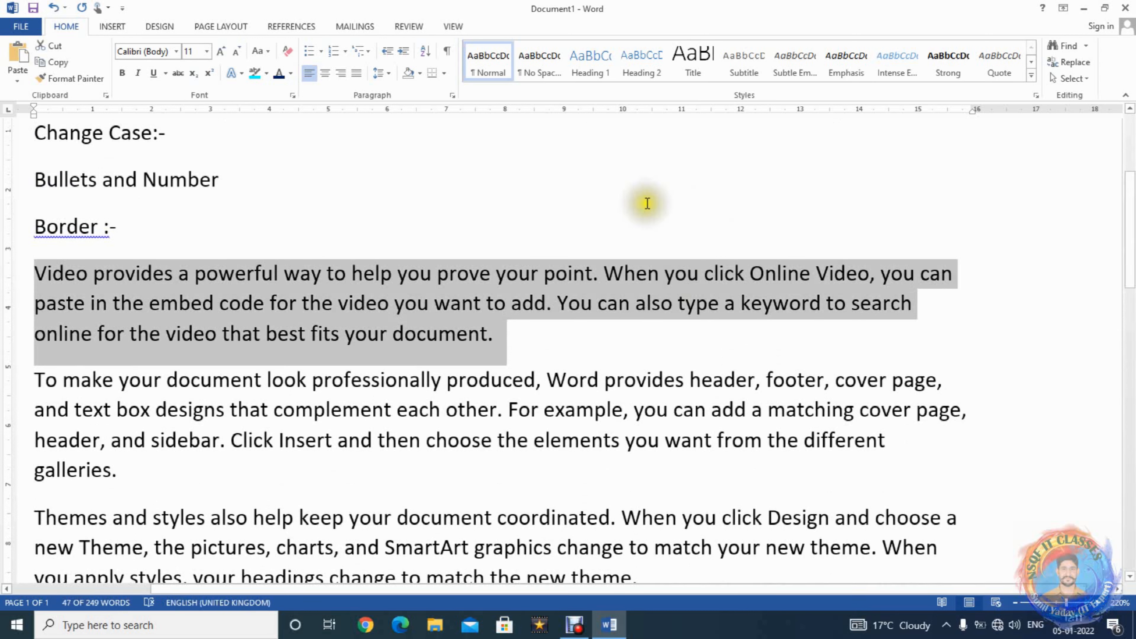
click(465, 248)
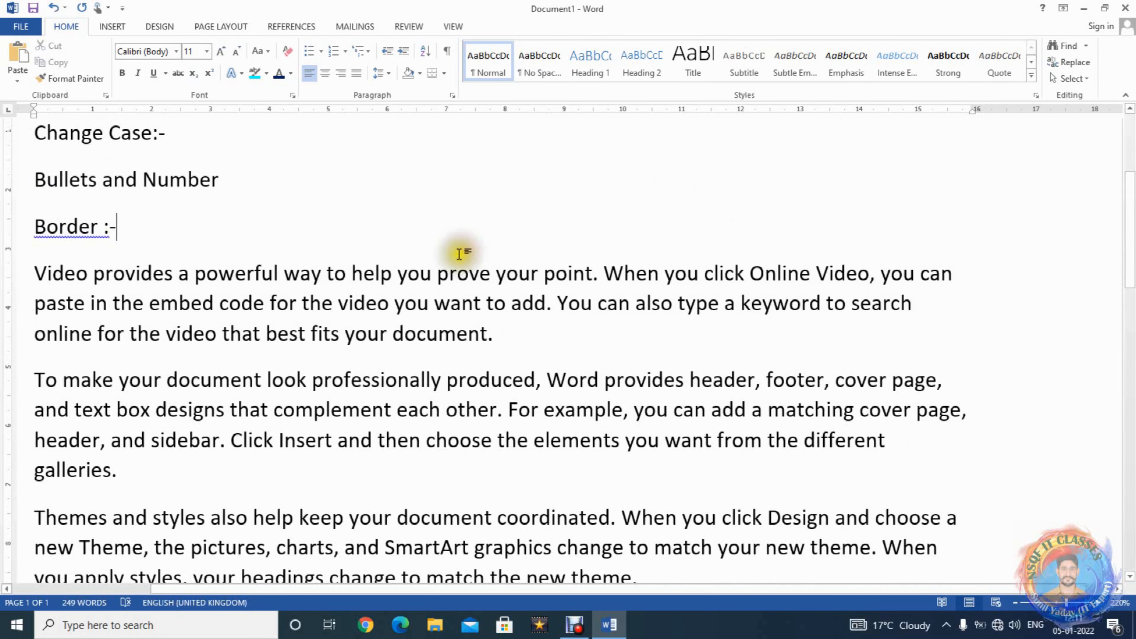
Step: Select the word "prove" in the first sample paragraph and extend the selection to the whole paragraph
click(434, 270)
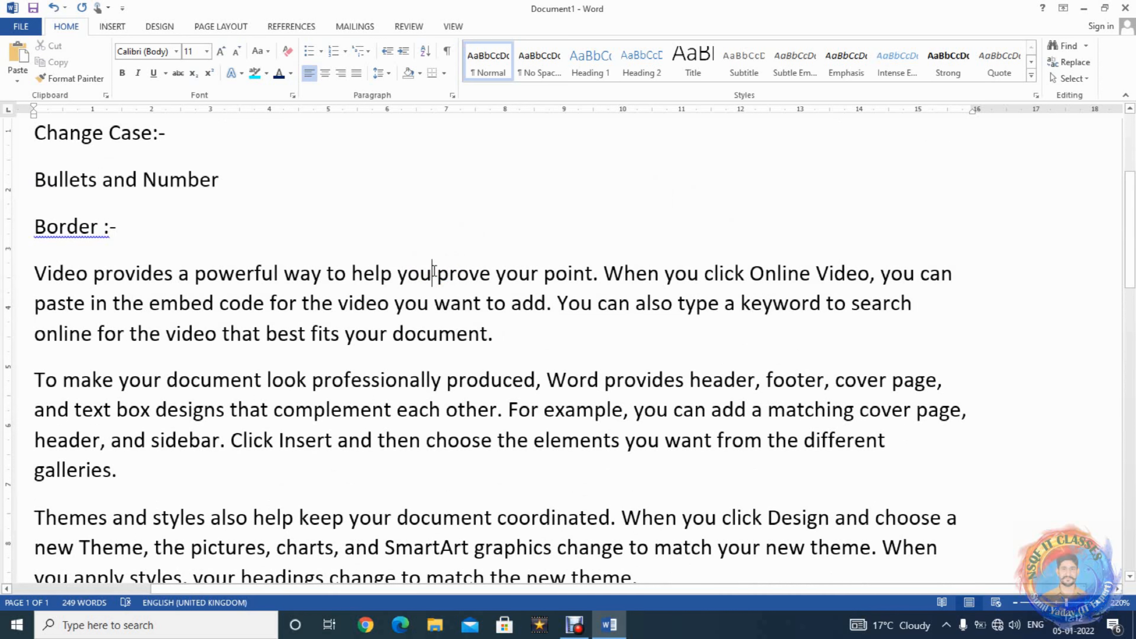
double_click(452, 275)
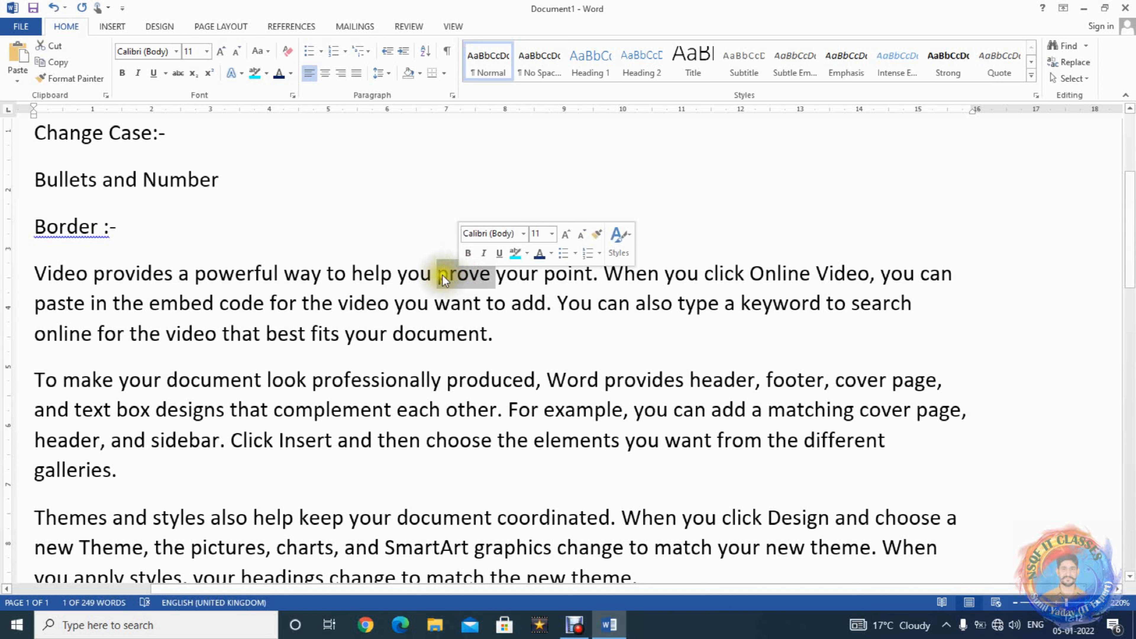
right_click(453, 276)
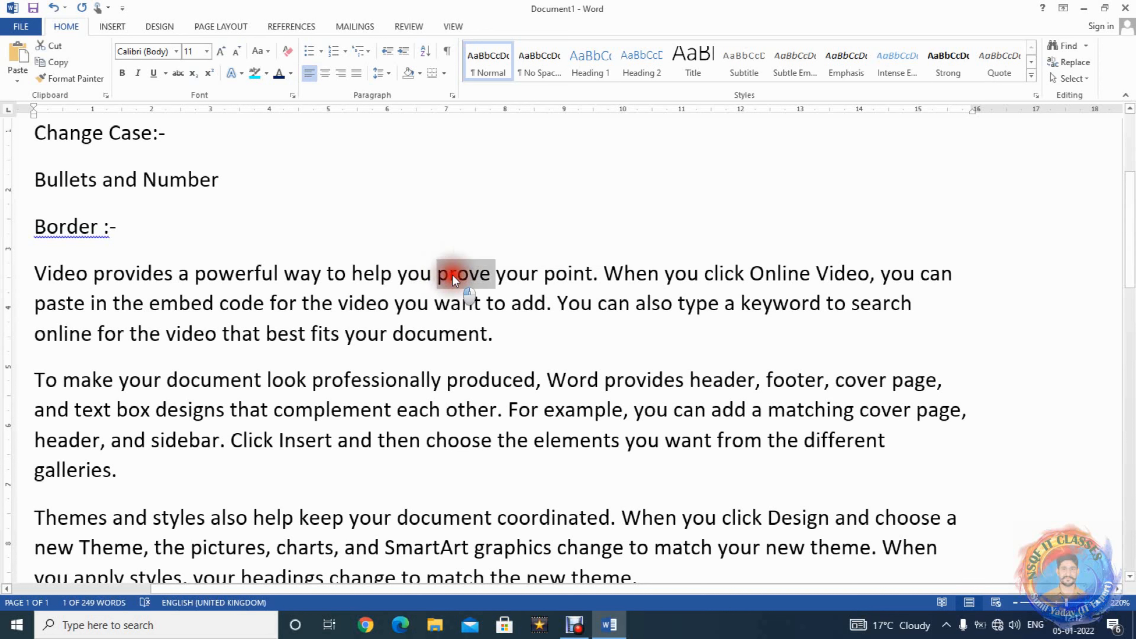
triple_click(453, 275)
triple_click(452, 275)
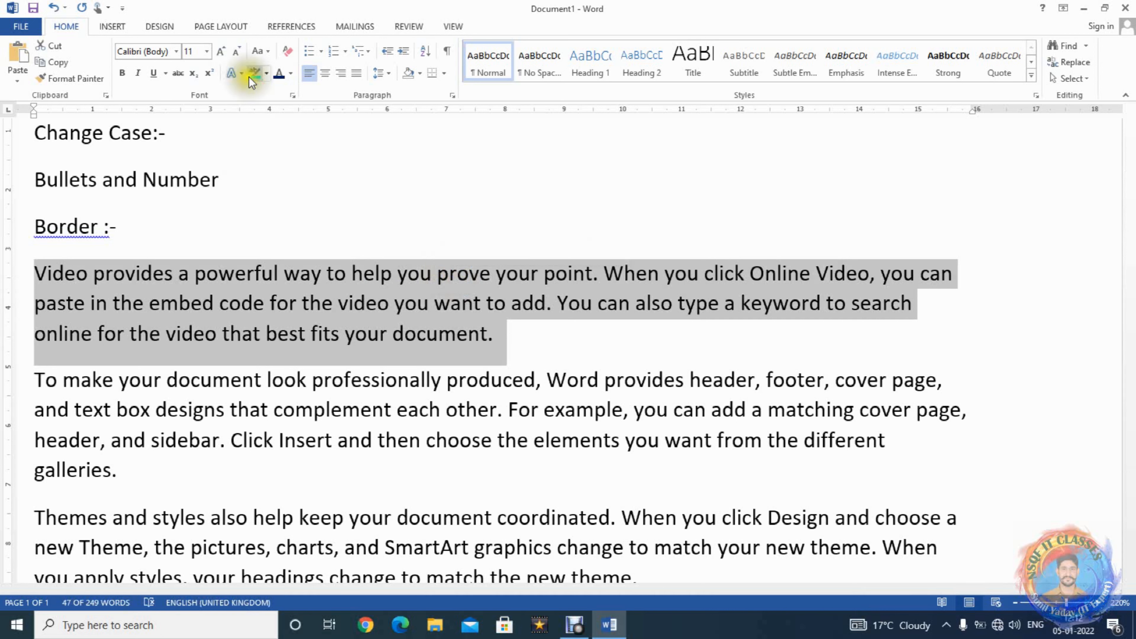
Step: Change the selected paragraph to UPPERCASE and after that to Capitalize Each Word
click(267, 54)
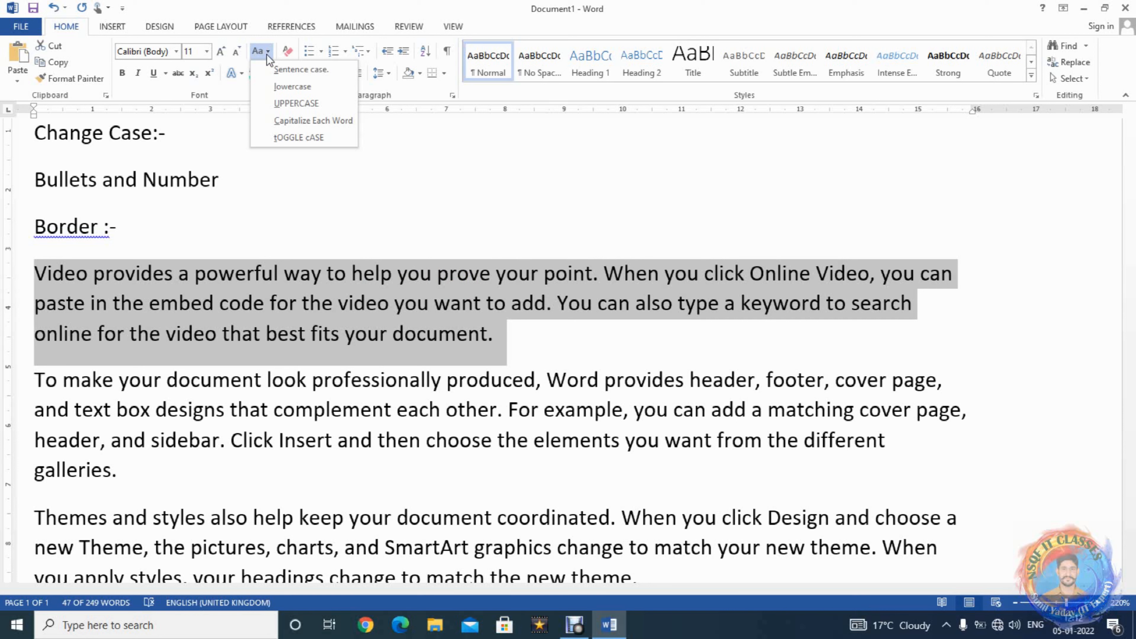
click(294, 104)
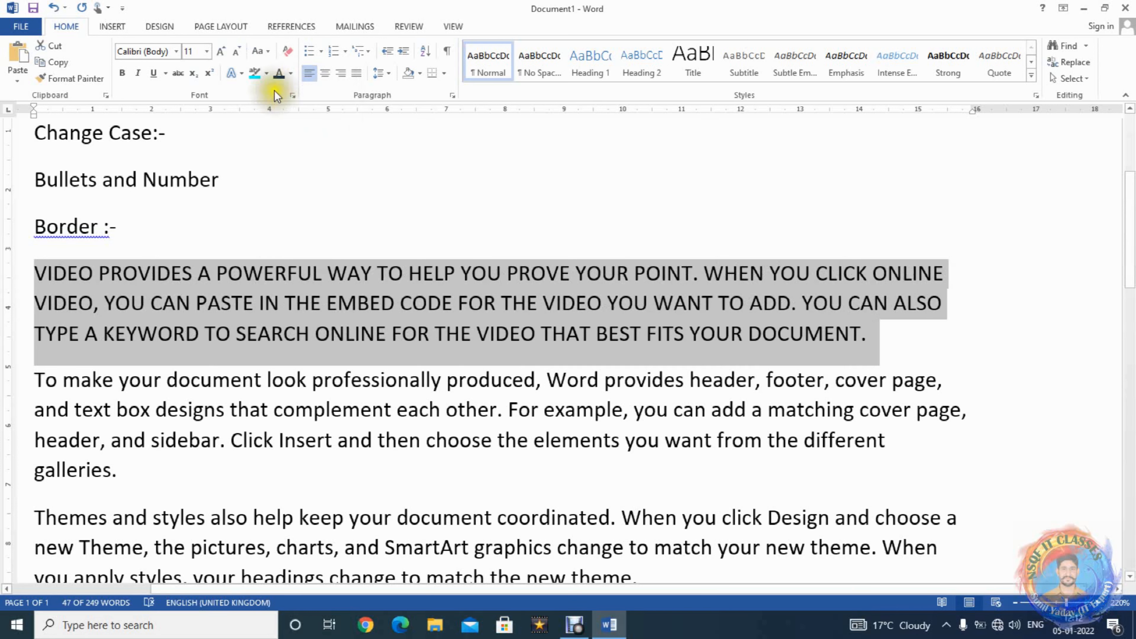
click(271, 54)
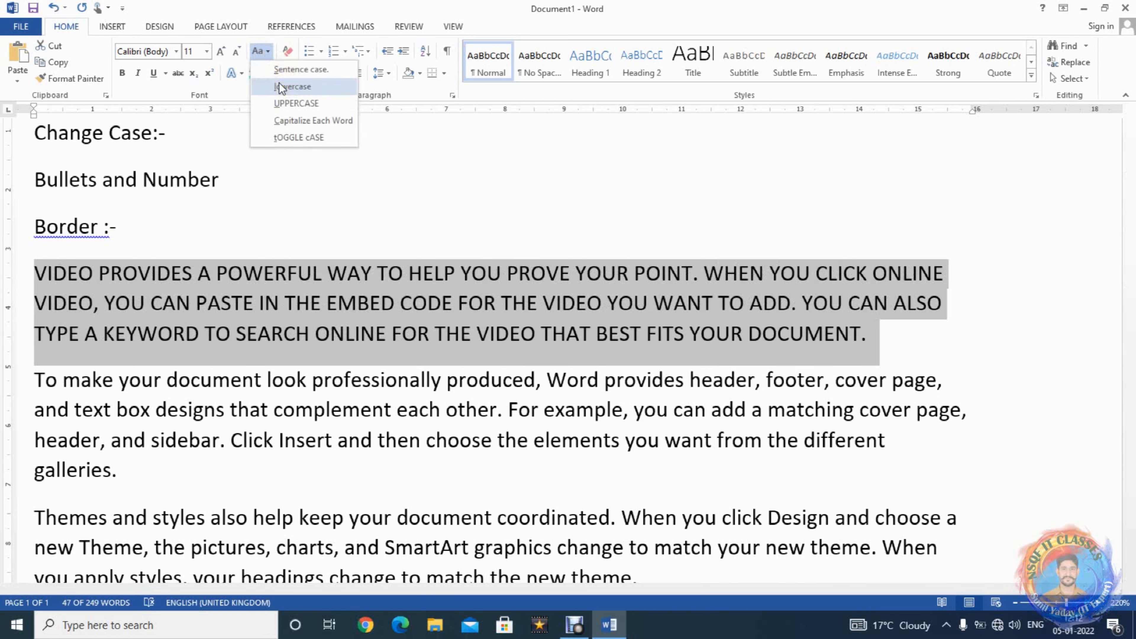
click(285, 122)
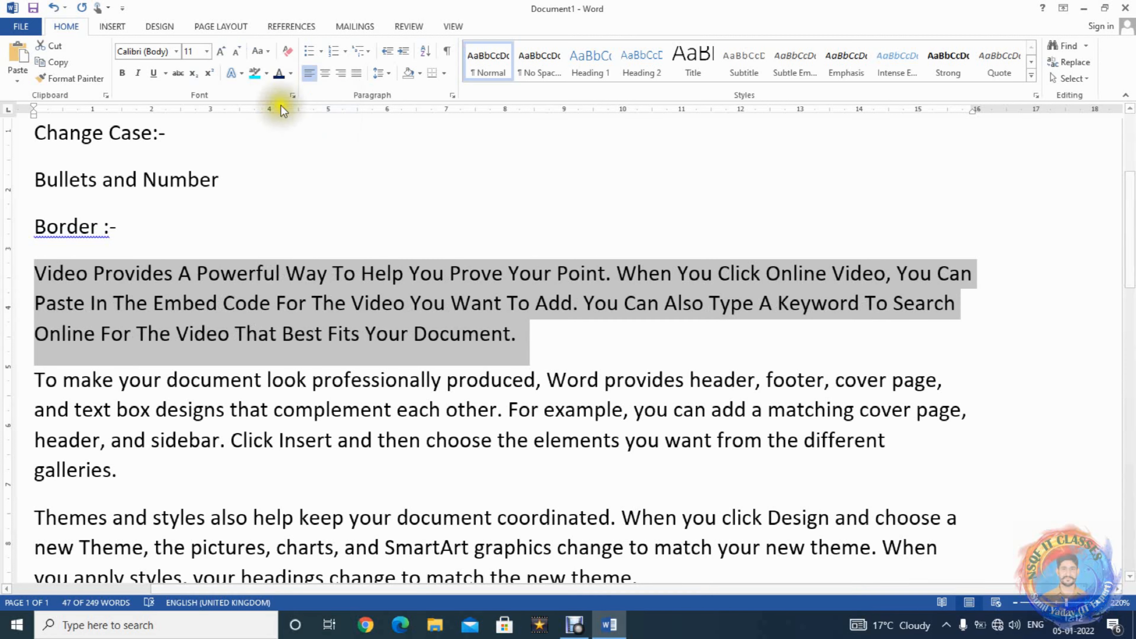
Step: Apply tOGGLE cASE to the selected paragraph and finally convert it to Sentence case
click(267, 49)
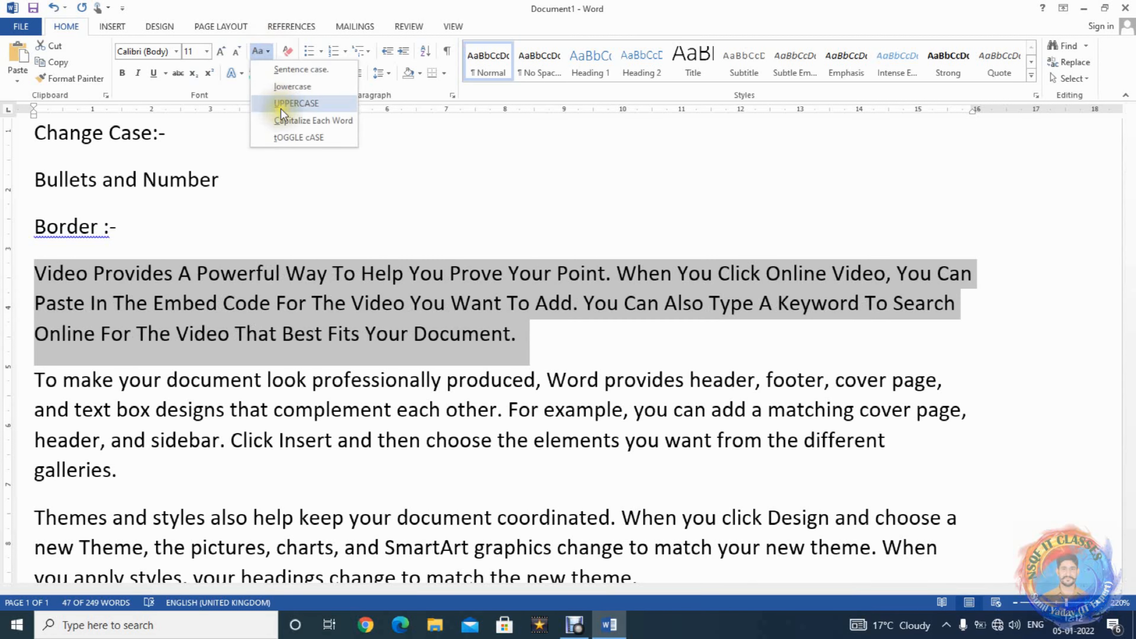
click(289, 137)
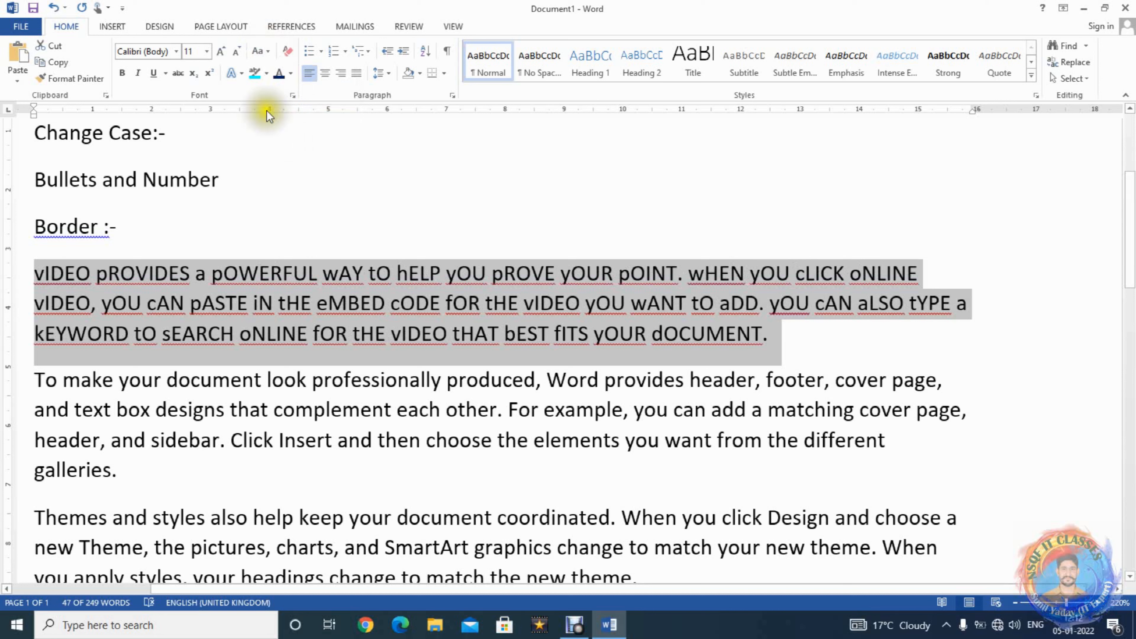
click(240, 73)
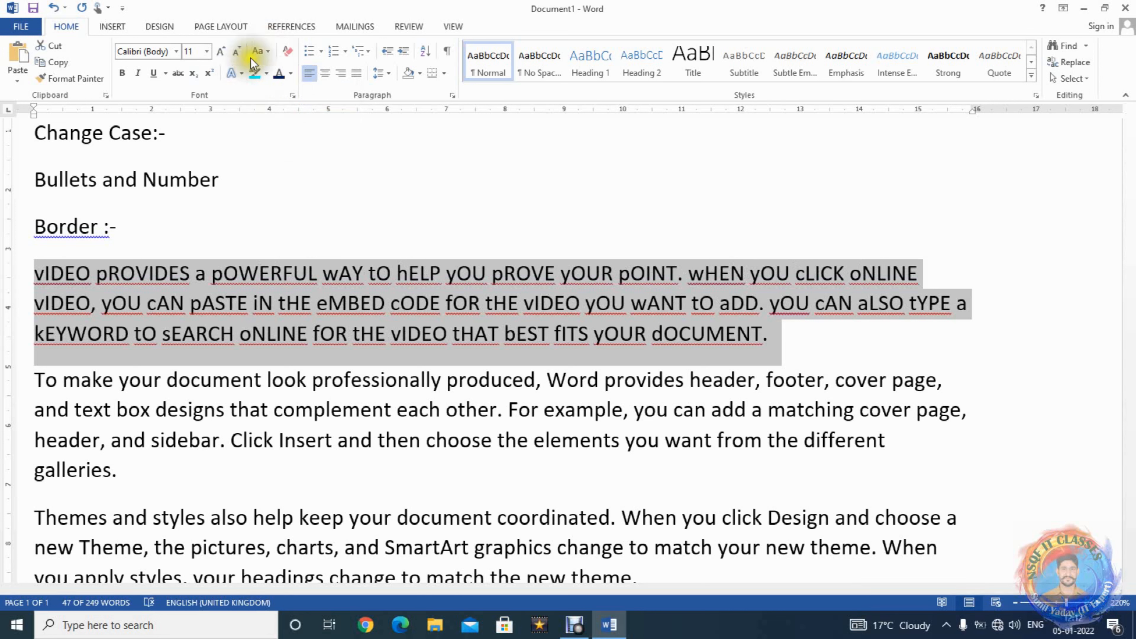
click(267, 53)
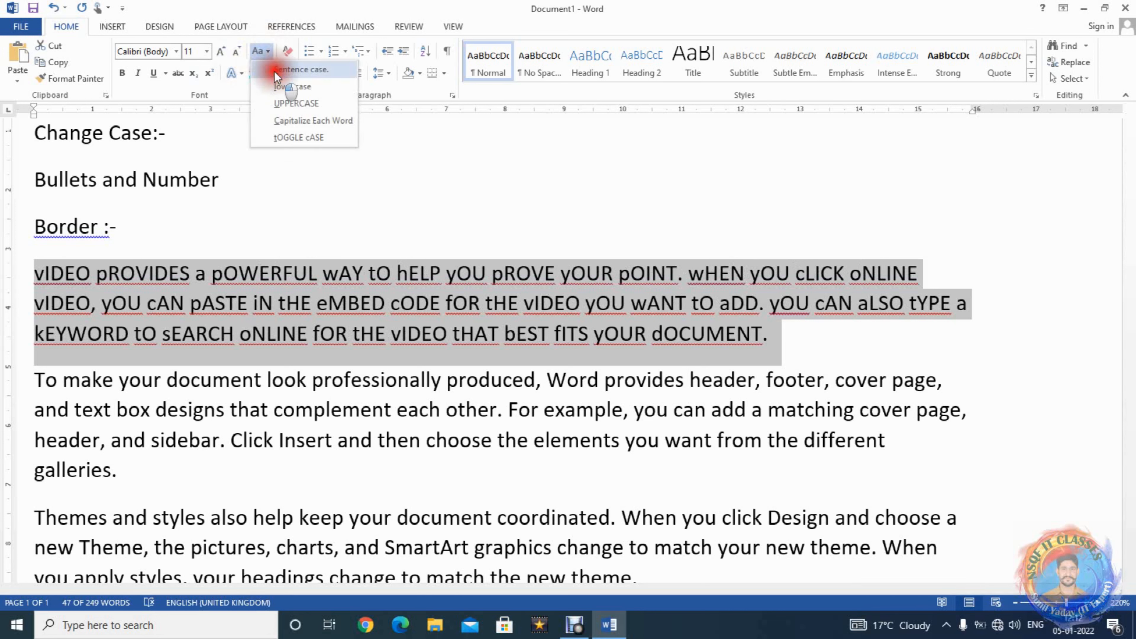
click(274, 71)
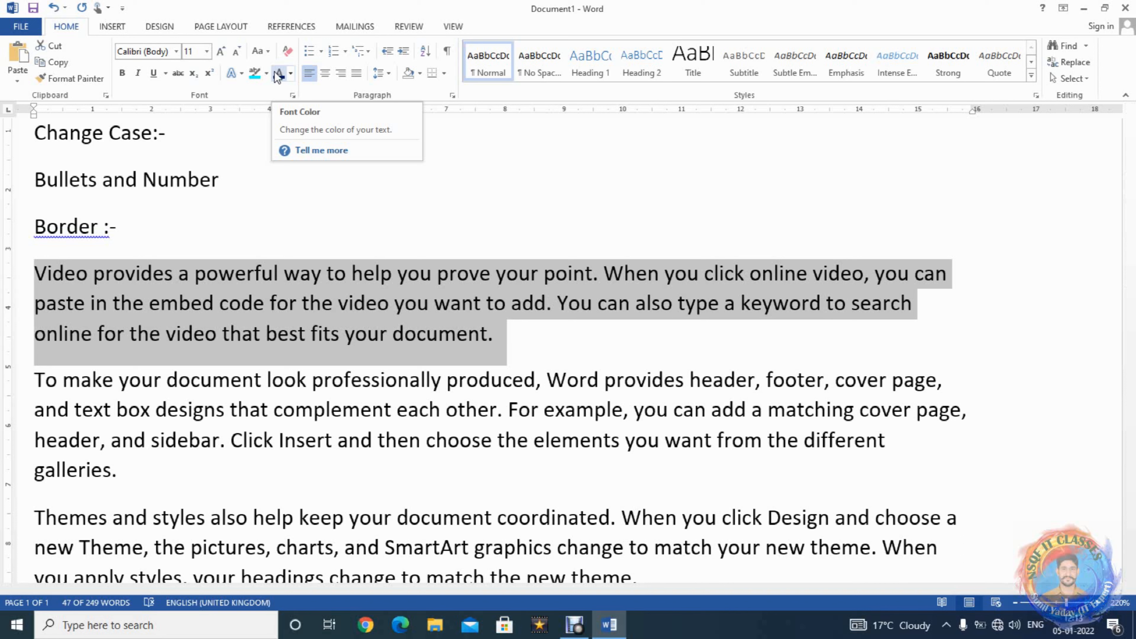
Step: Add a colon to the "Bullets and Number" heading and insert an empty line below it
click(257, 181)
text(:)
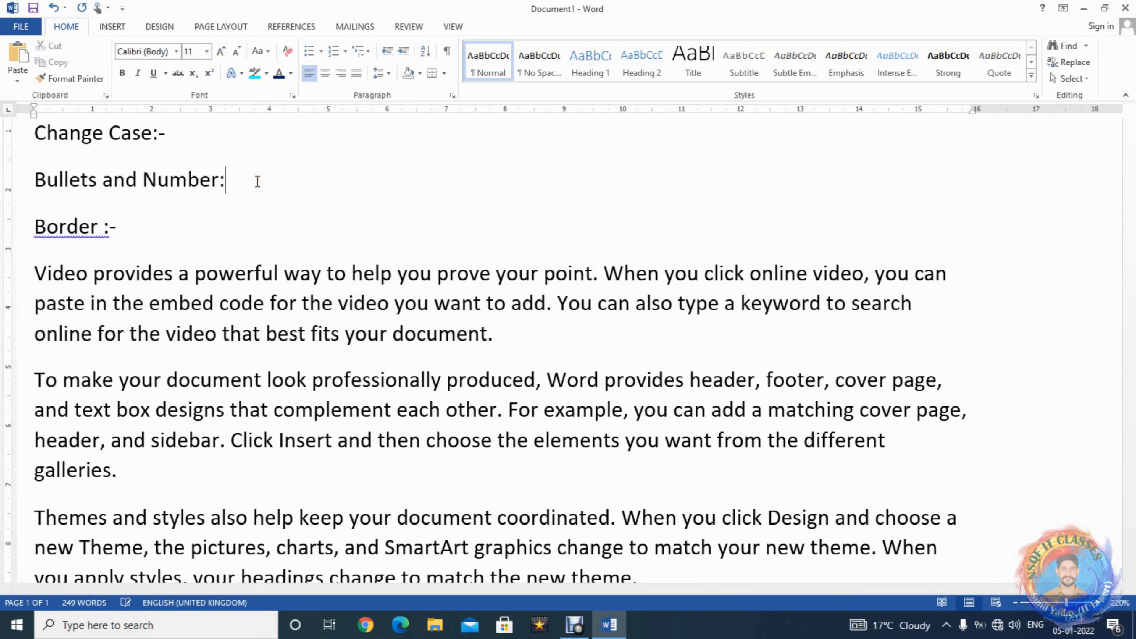
key(Return)
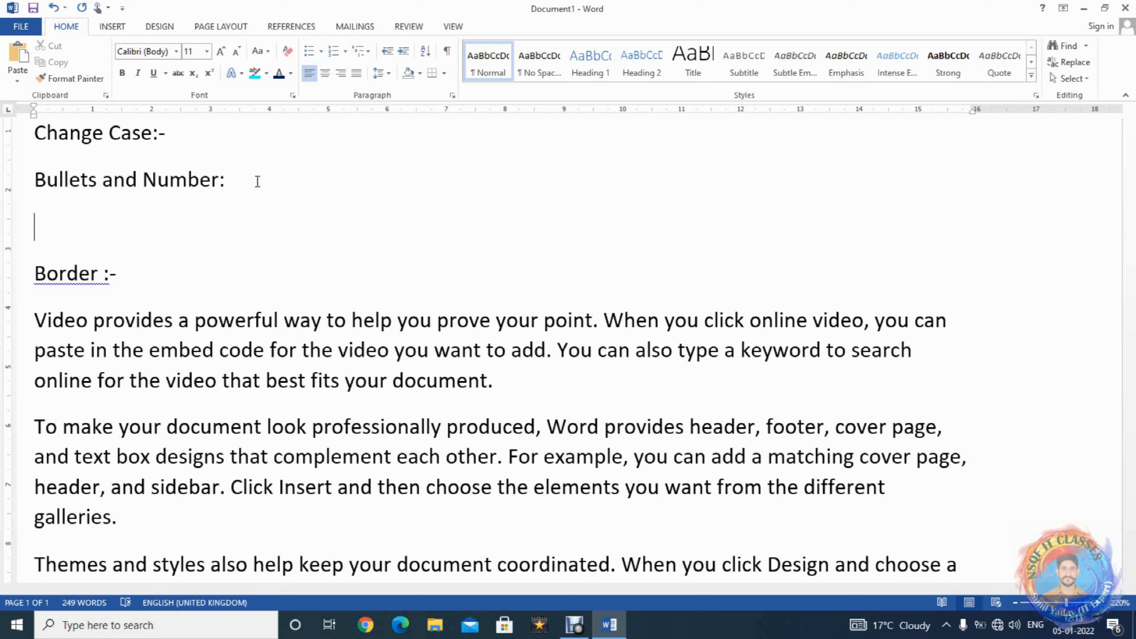
text(Bul)
key(BackSpace)
key(BackSpace)
key(BackSpace)
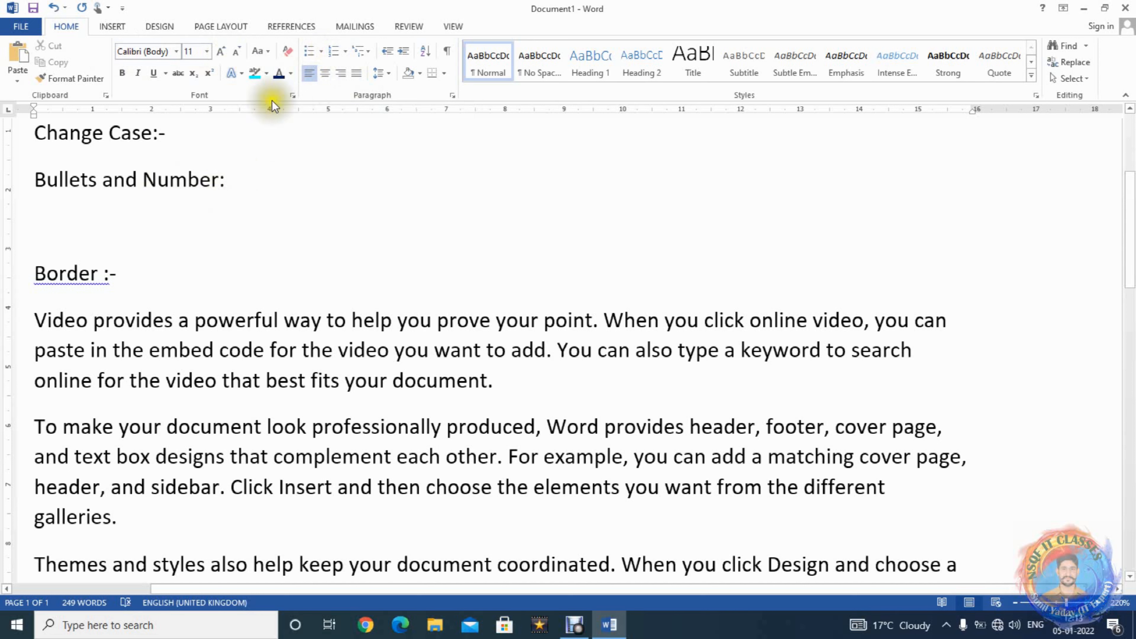
Step: Create a checkmark-bulleted item "First" under the Bullets and Number heading and end the list after it
click(320, 47)
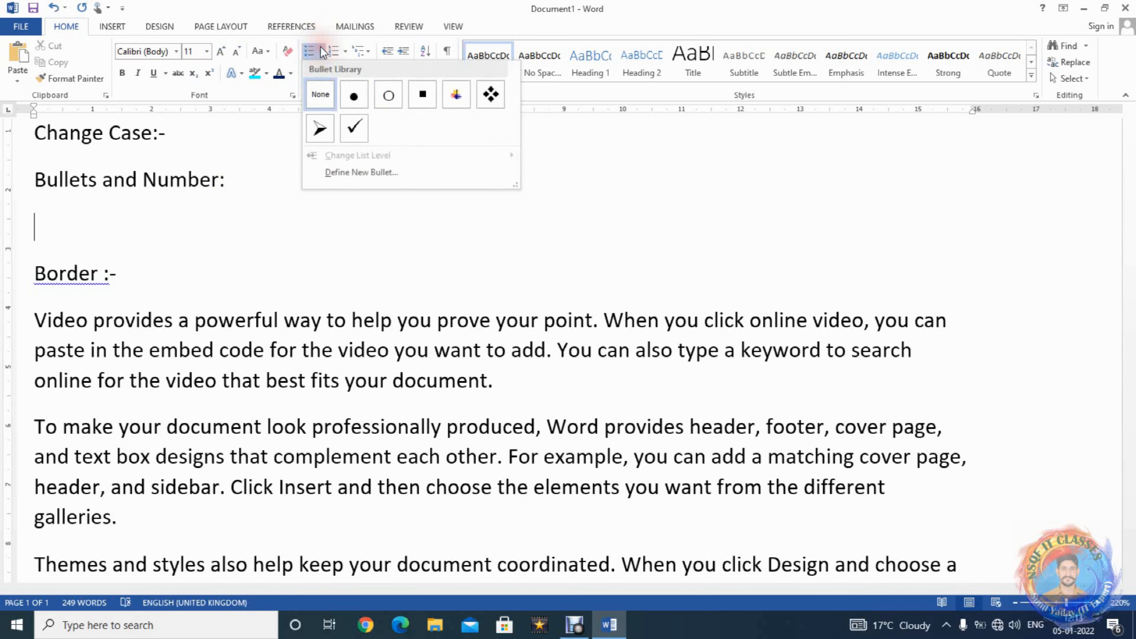
click(349, 129)
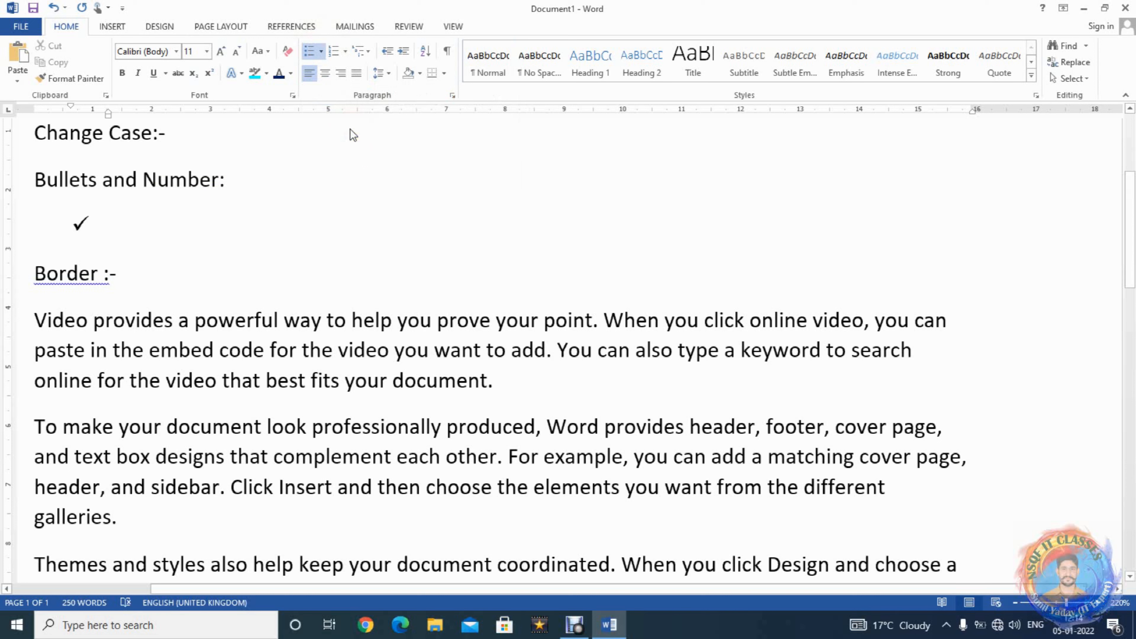
text(First)
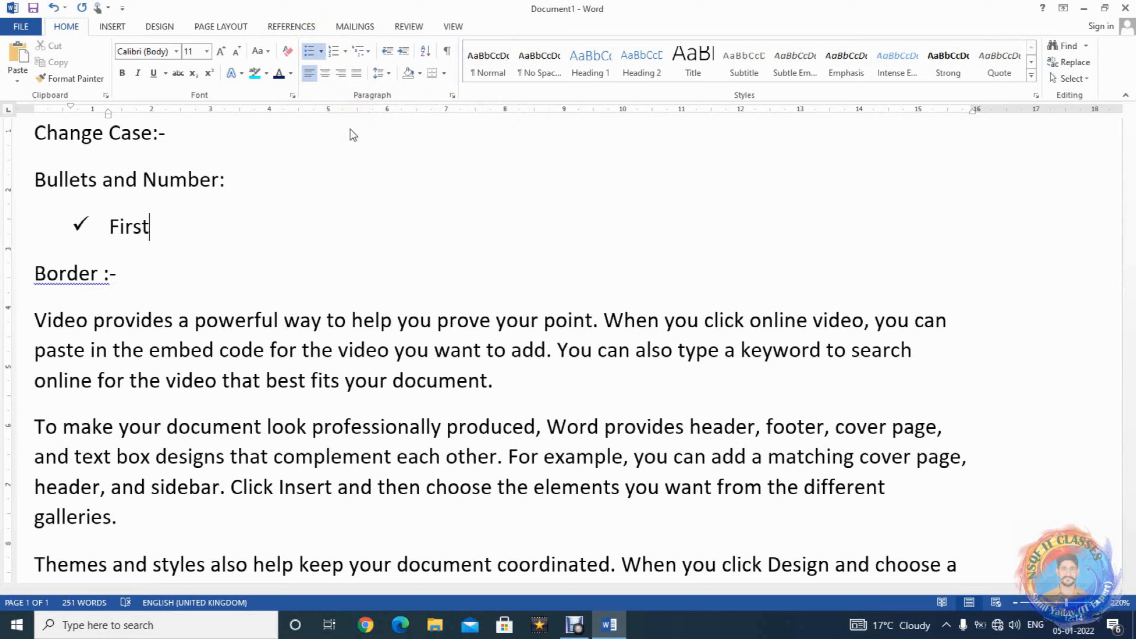
key(Return)
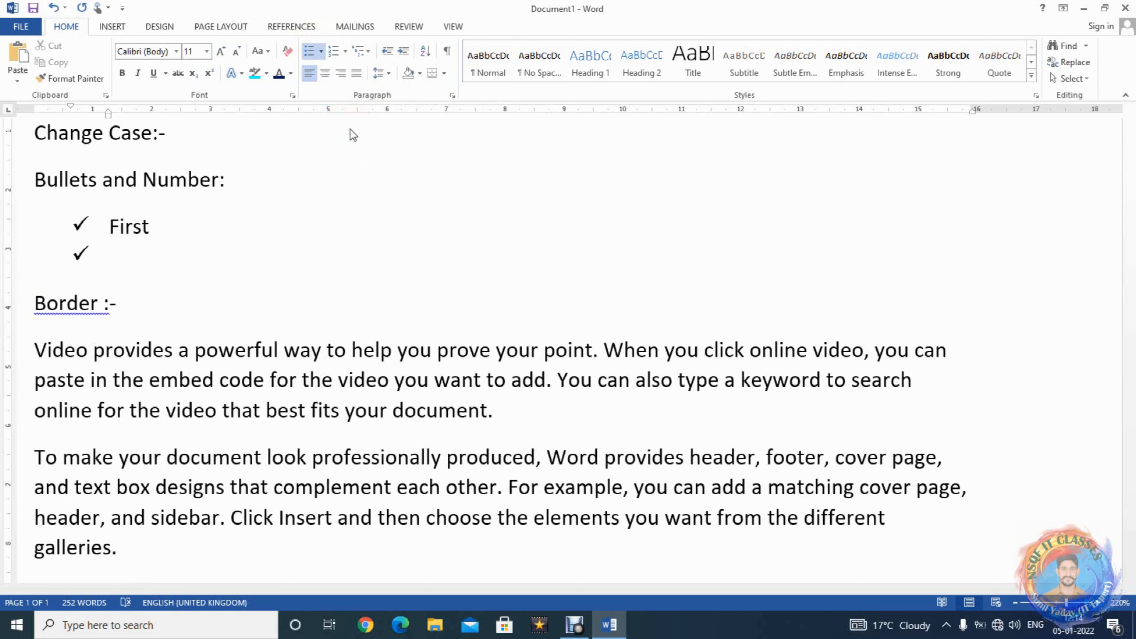
key(Return)
Step: Write two note lines below the list: "Sub Point :- After create next point press Tab." and "Main Point:- Shift + Tab or enter."
text(Sub Point :-)
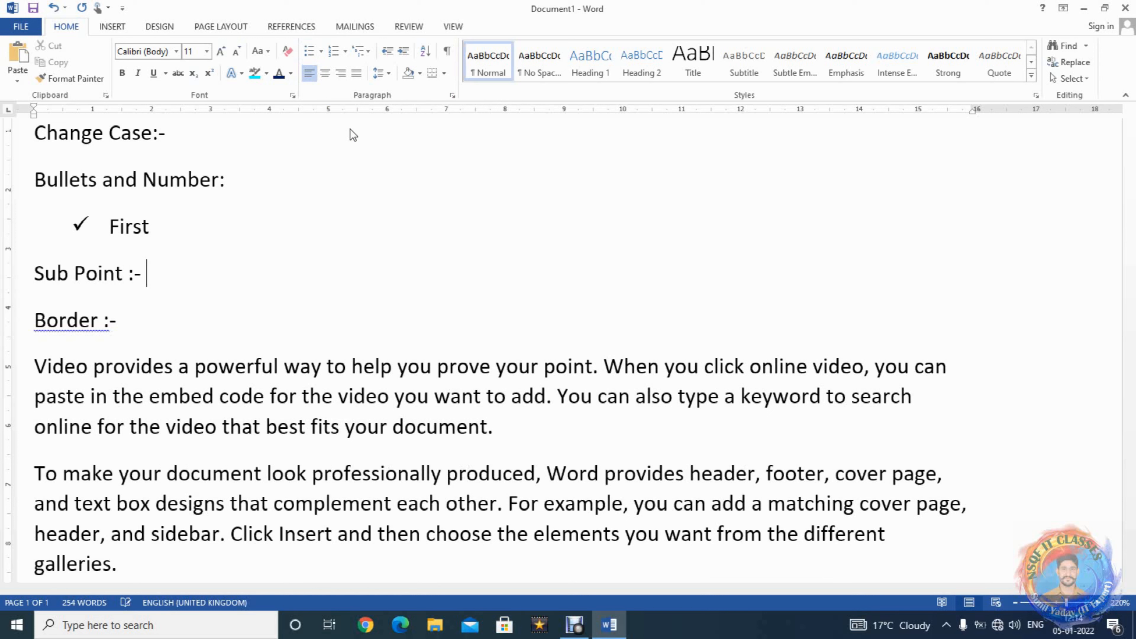
text( F)
key(BackSpace)
text(AFTE)
key(BackSpace)
key(BackSpace)
key(BackSpace)
text(fter create next point press T)
key(BackSpace)
key(BackSpace)
text(s Tab.)
key(Return)
text(Main Point:- Shift + Tab or enter.)
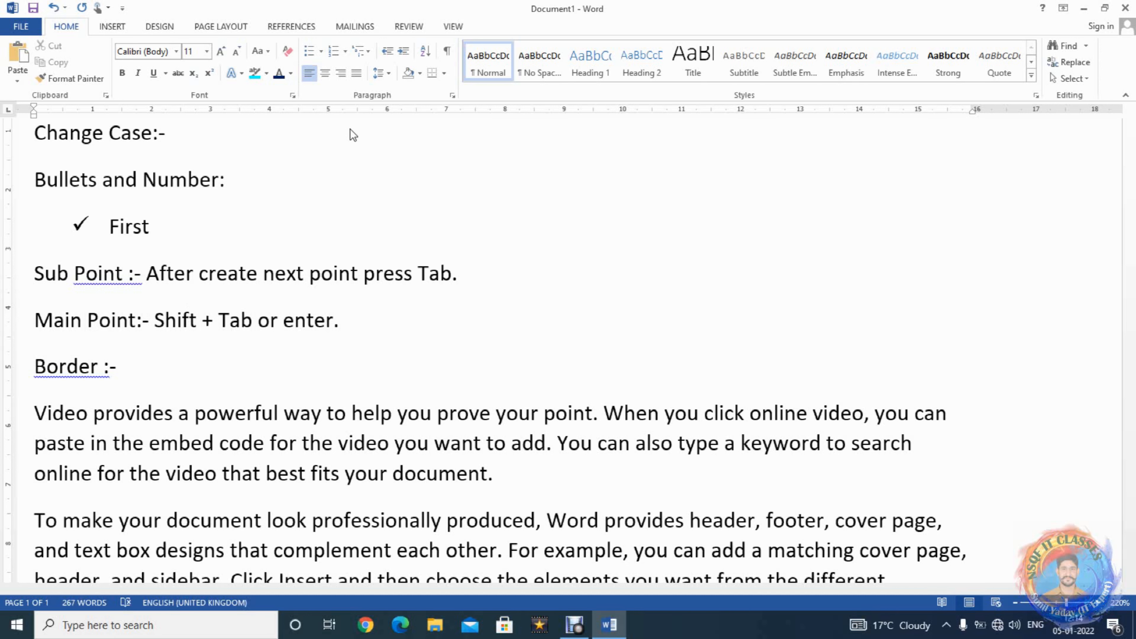
Step: Add the sub-level items "First 1.1" and "First 1.2" under the "First" bullet and start another bullet line
key(Up)
key(Up)
key(Up)
key(Down)
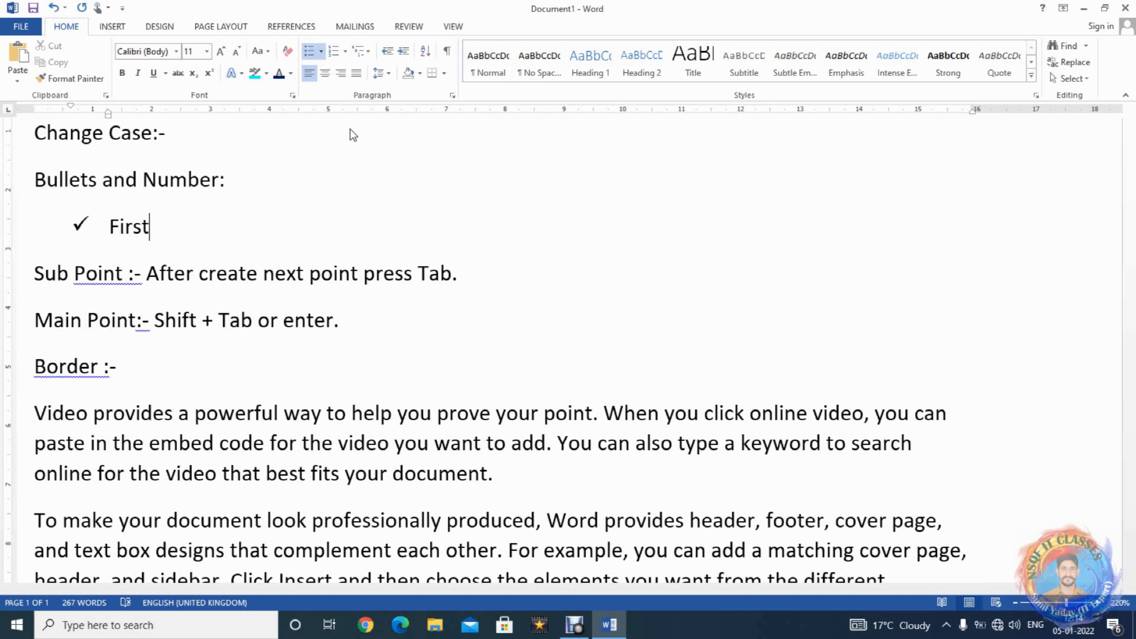
key(Return)
key(Tab)
text(First 1.1)
key(Return)
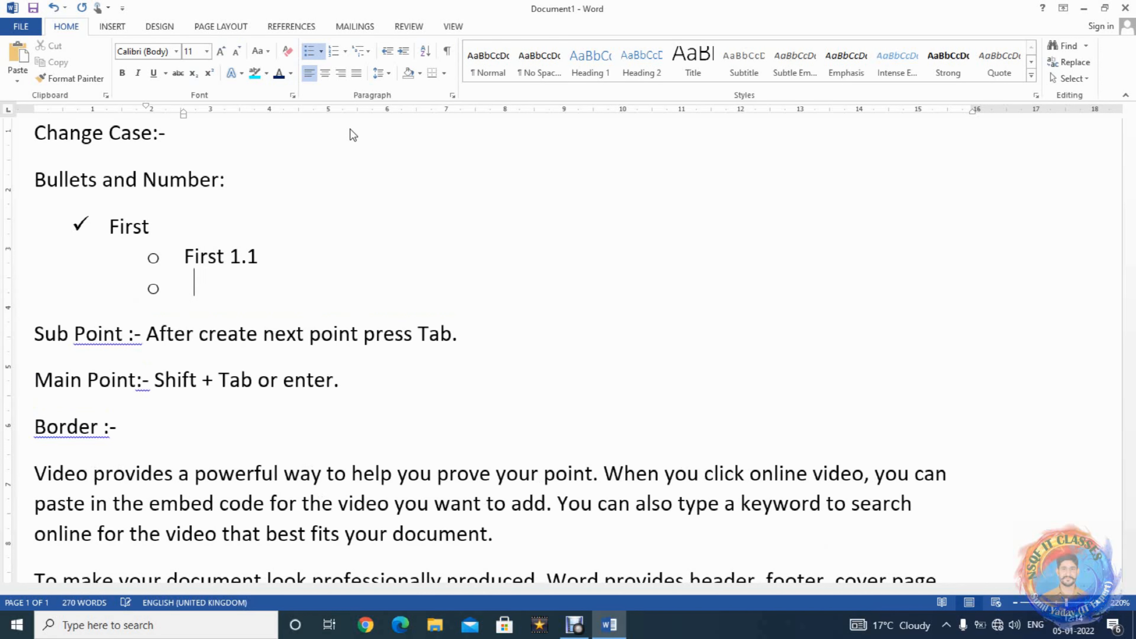
text(First 1.2)
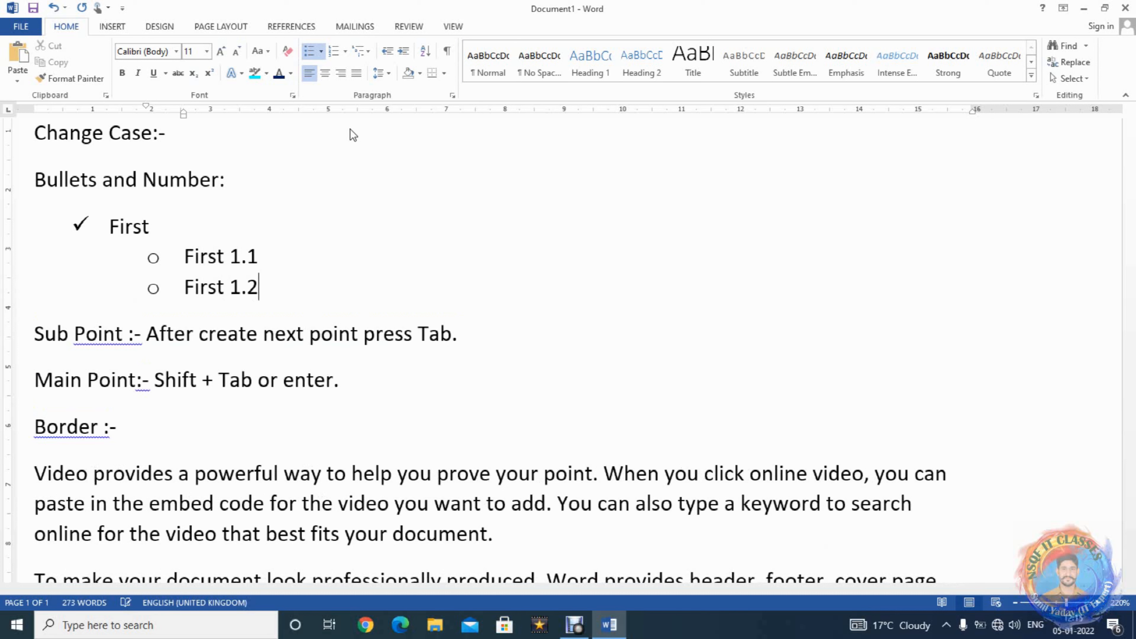
key(Return)
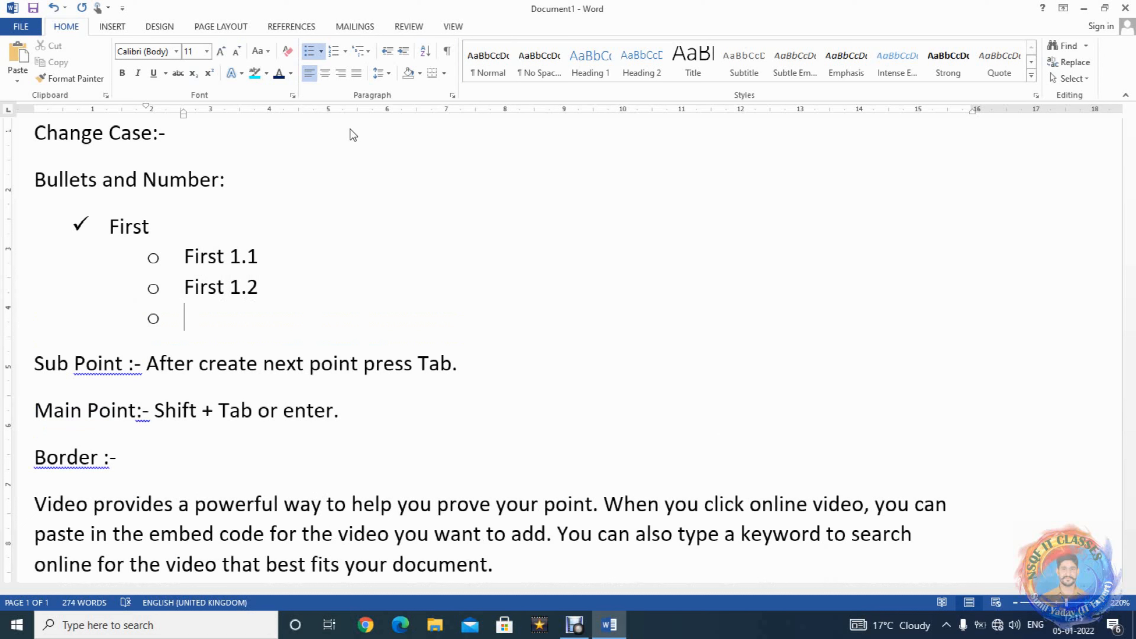
Step: Add the sub-item "First 1.3" and nest "First 1.3.1" one level below it, followed by another bullet line
text(First 1.3)
key(Return)
key(Tab)
text(Fo)
key(BackSpace)
text(r)
key(BackSpace)
text(irst 1.3.1)
key(Return)
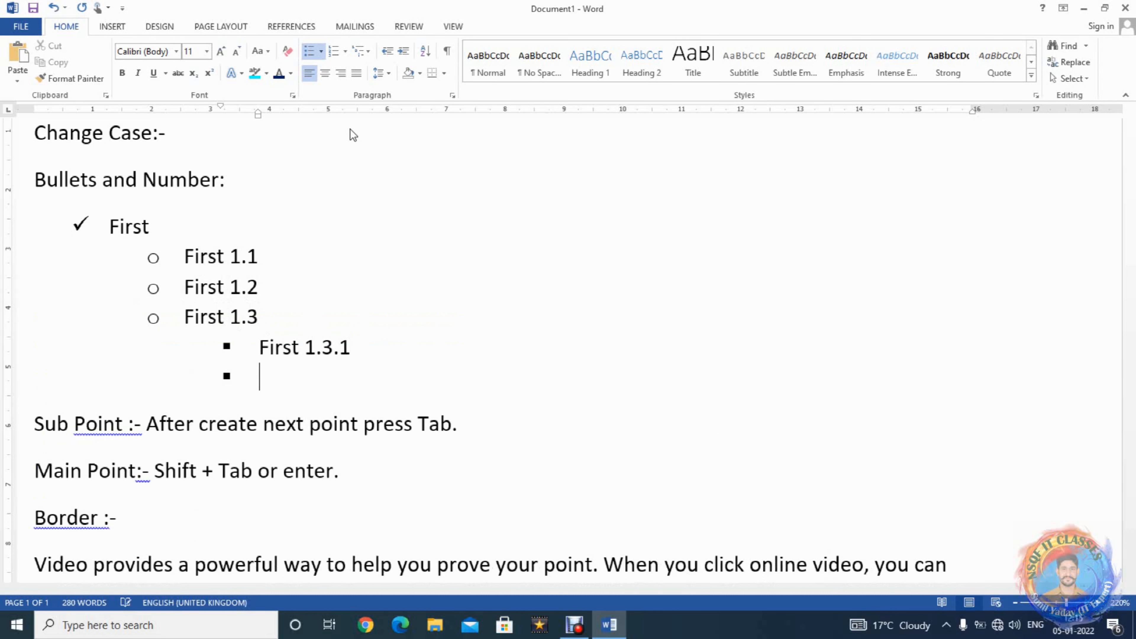
Step: Add "First 1.4" at the second list level and "Second" as a main checkmark item below it
key(shift+Tab)
text(First 1.4)
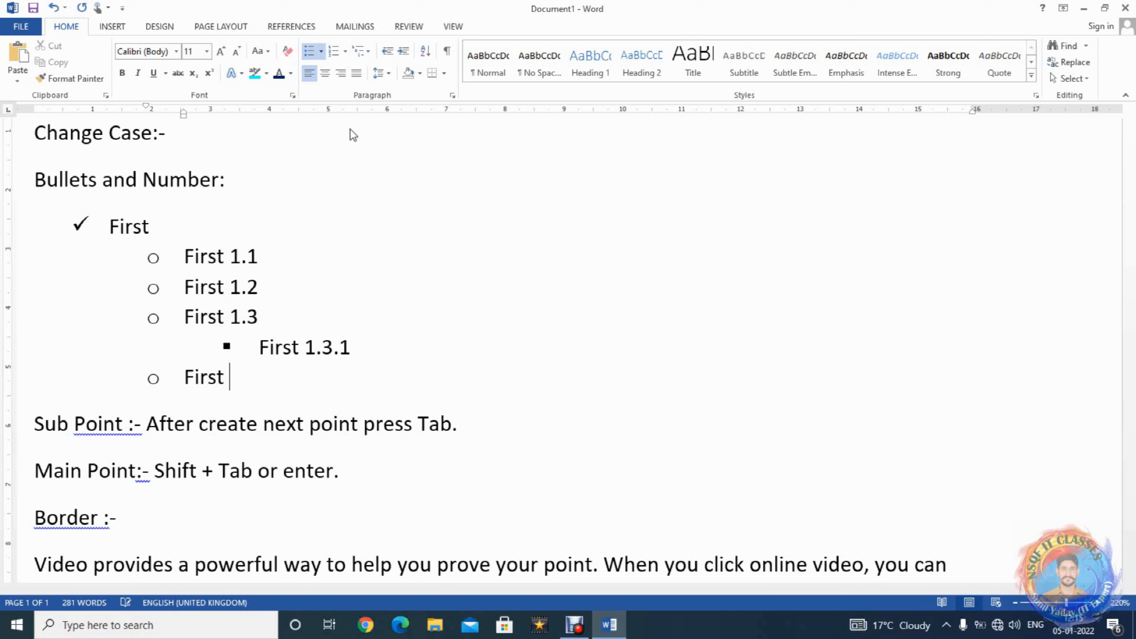
key(Return)
key(shift+Tab)
text(Second)
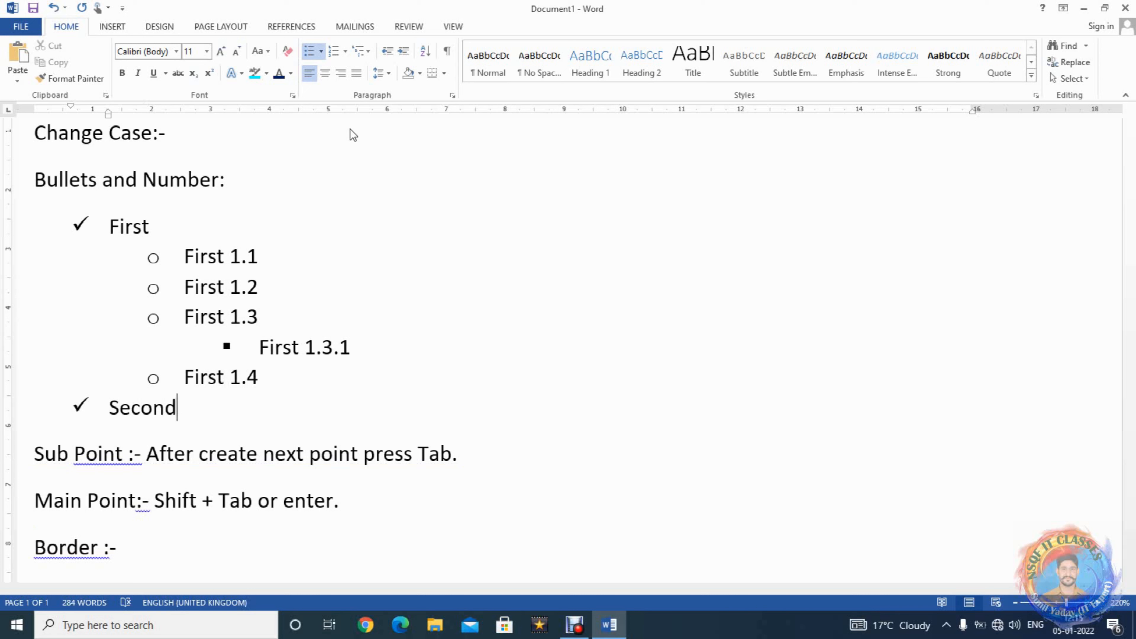
Step: Add the main checkmark item "Third" below "Second" and end the list after it
key(Return)
text(thiurd)
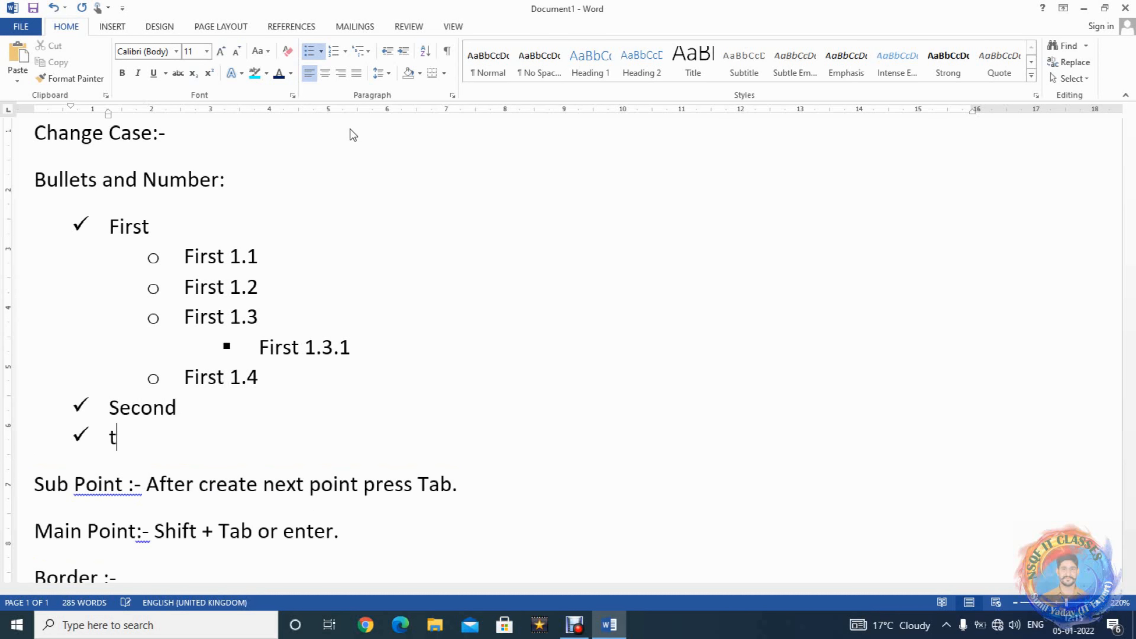
key(BackSpace)
key(BackSpace)
key(BackSpace)
key(BackSpace)
key(BackSpace)
key(BackSpace)
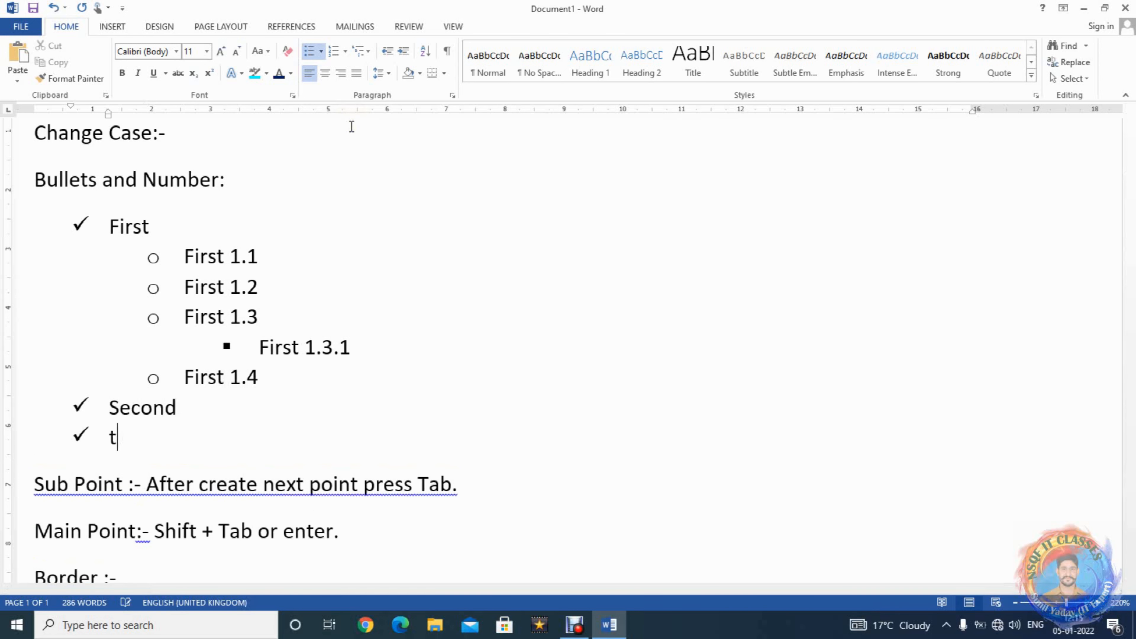
text(Third)
key(Return)
key(Return)
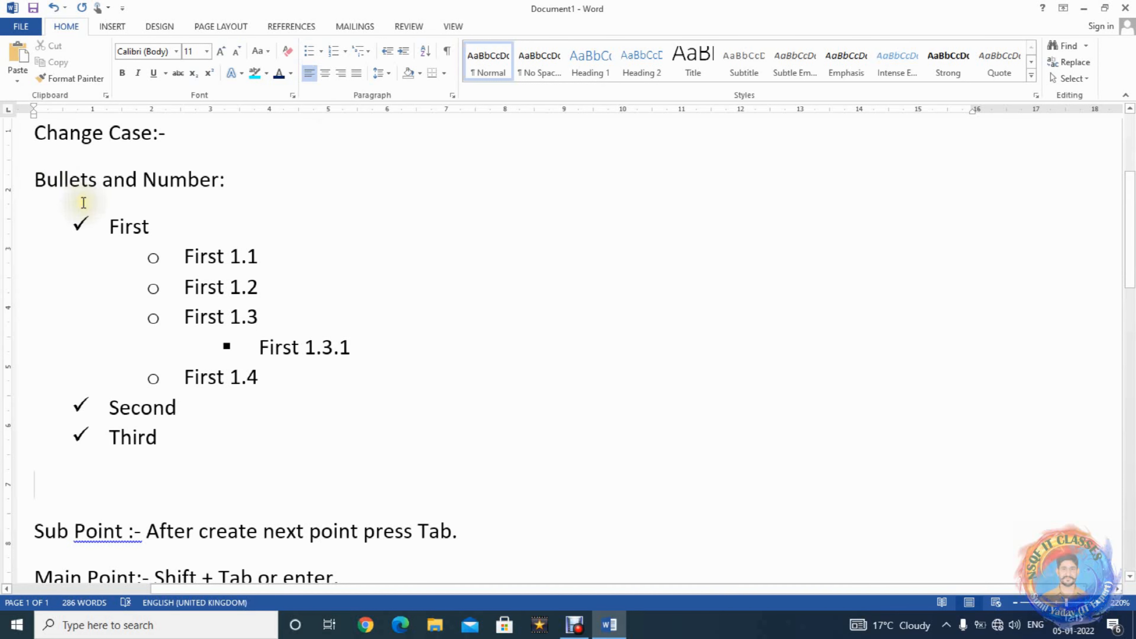
Step: Start defining a new bullet for the "First 1.1" list level and open its symbol selection
click(168, 259)
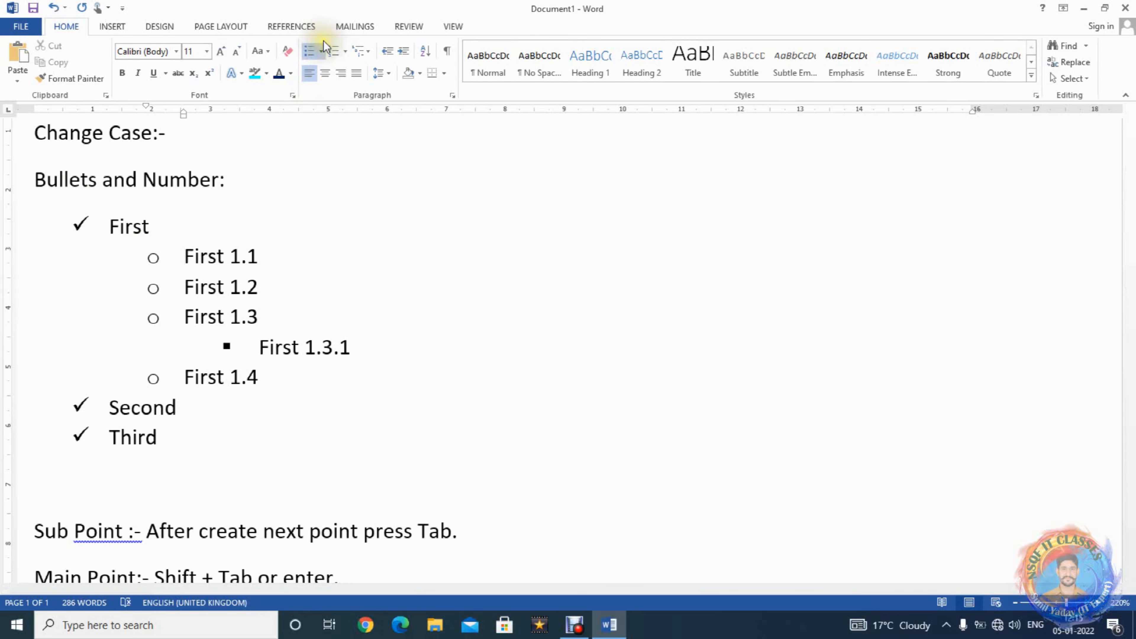
click(321, 50)
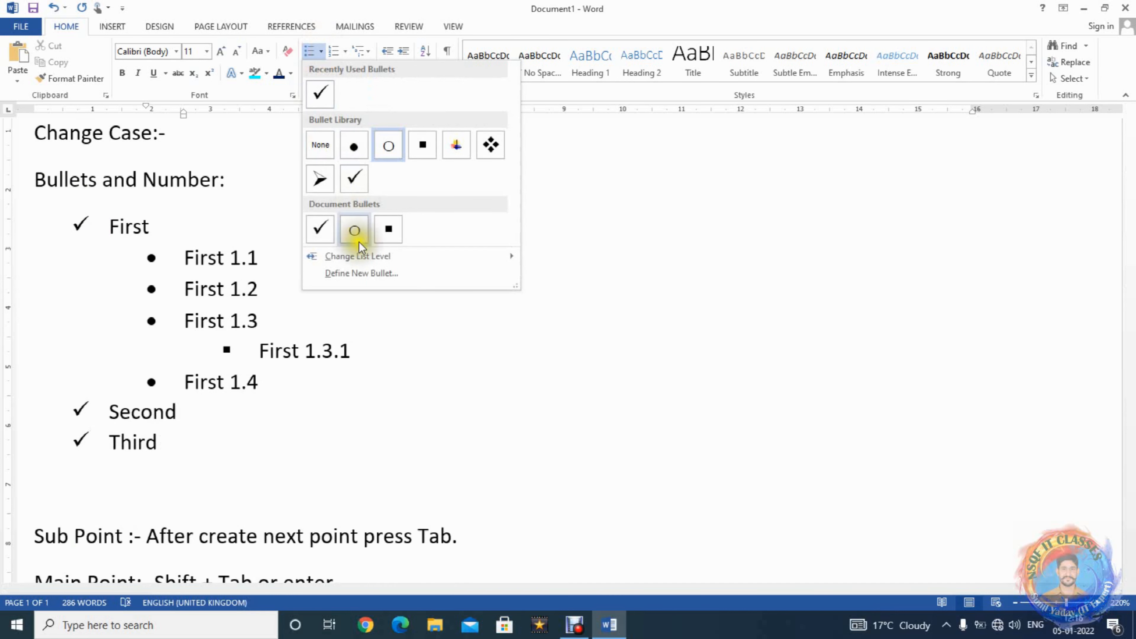
mouse_move(359, 258)
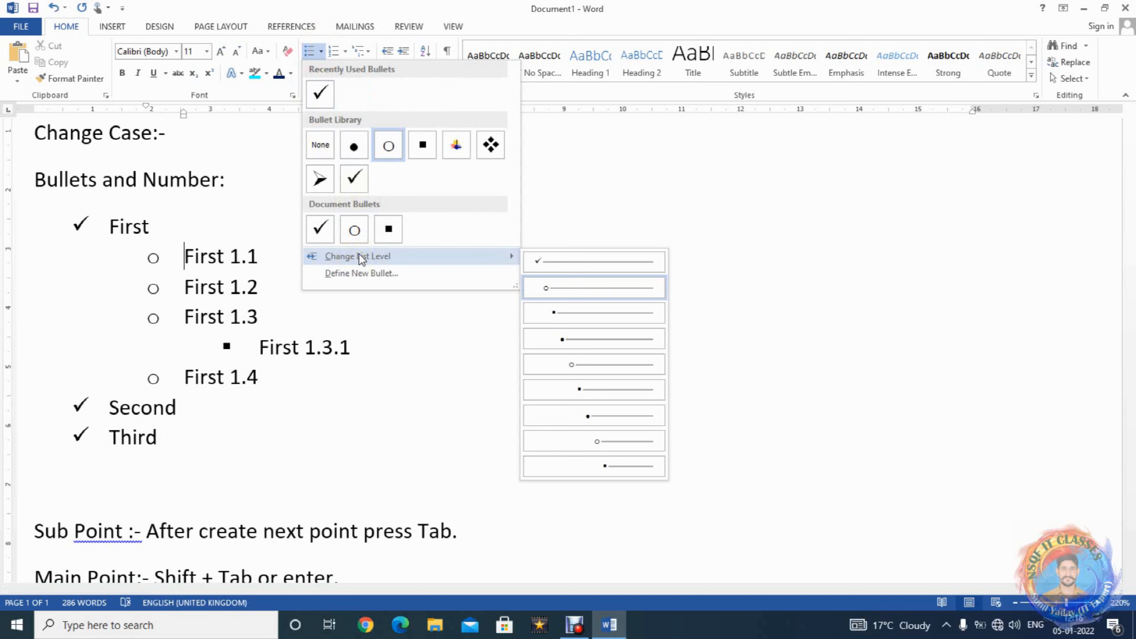
click(358, 273)
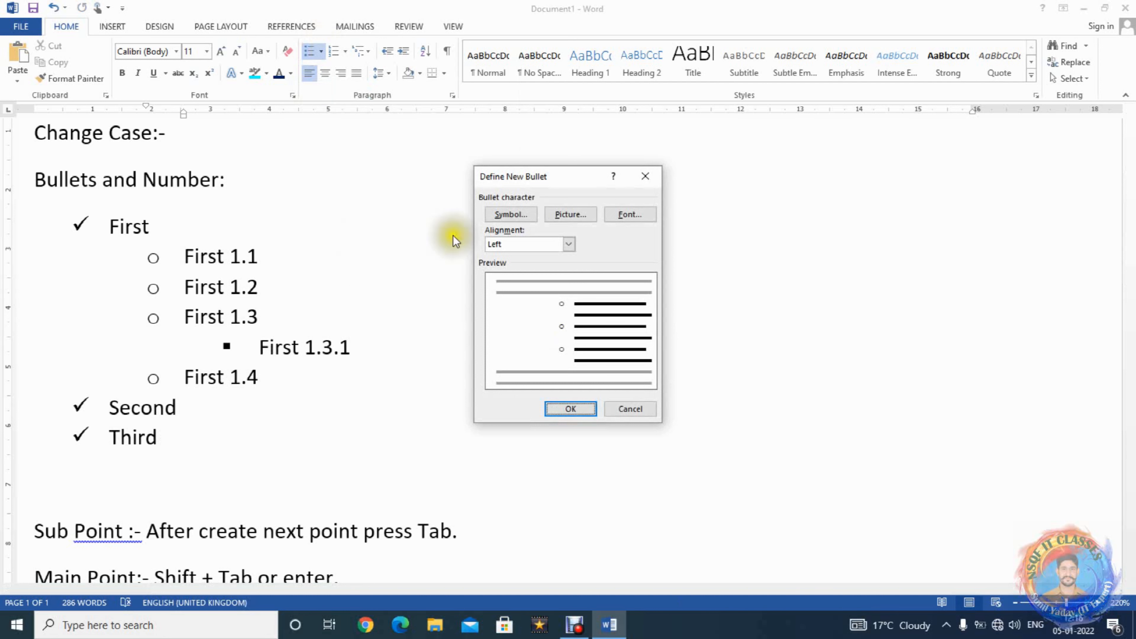
click(500, 214)
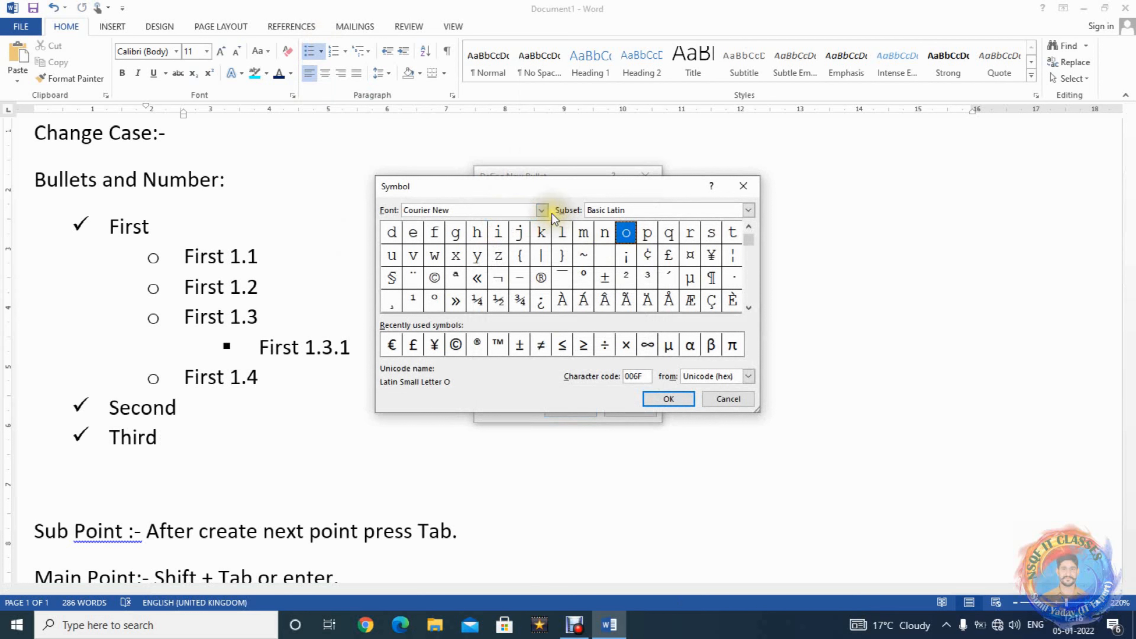
Step: Apply the Wingdings telephone symbol, character code 40, as the bullet of the second-level items
click(541, 210)
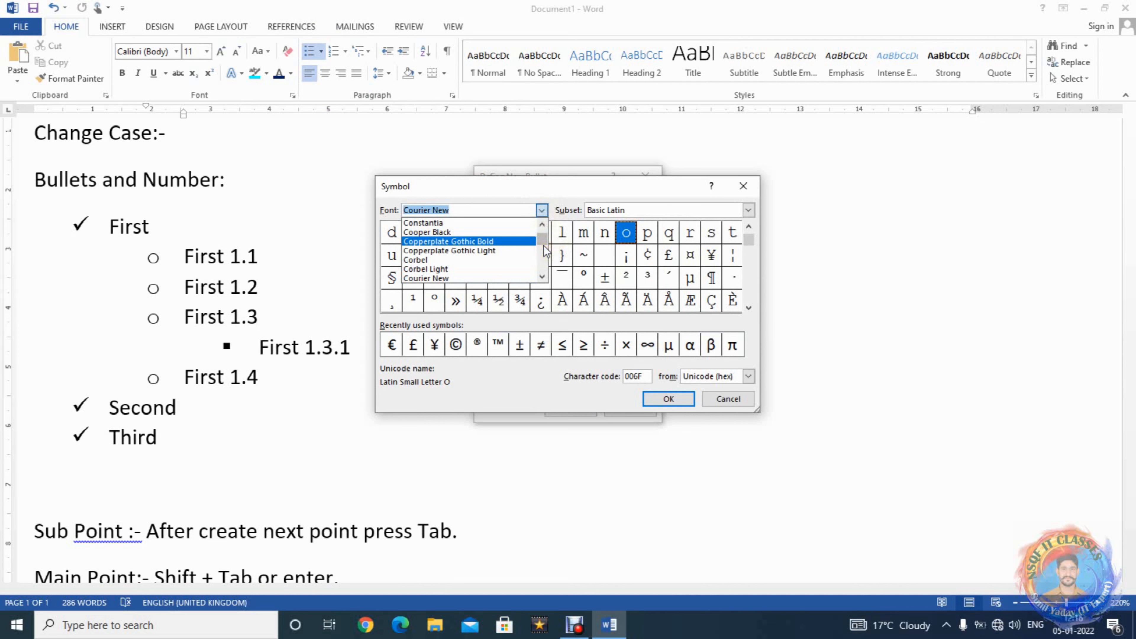
click(542, 277)
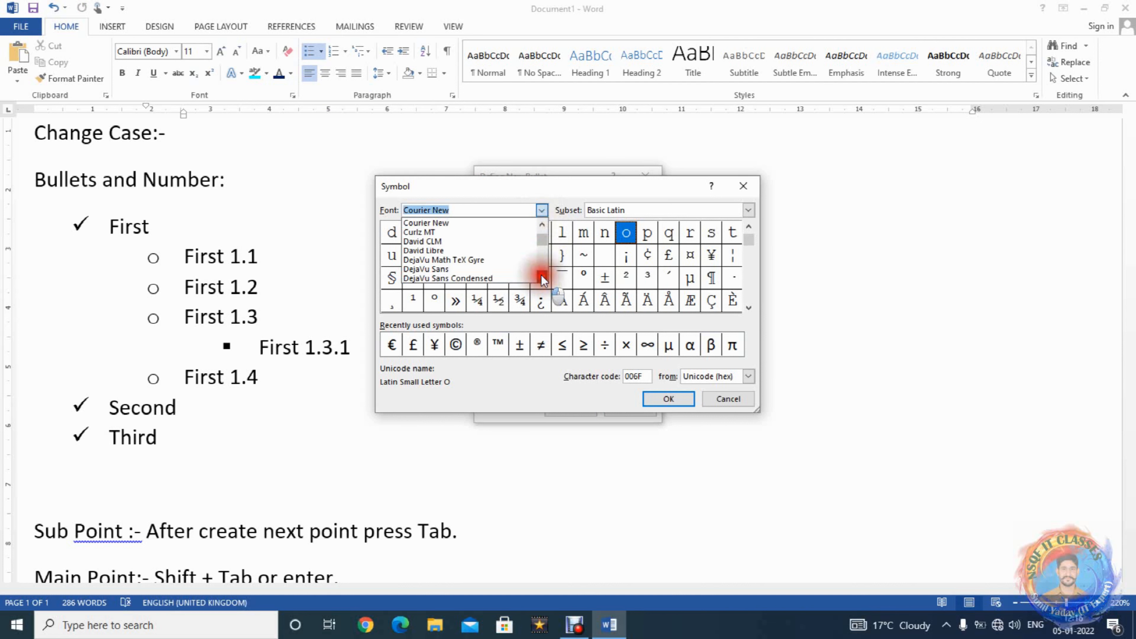
drag(542, 277, 541, 270)
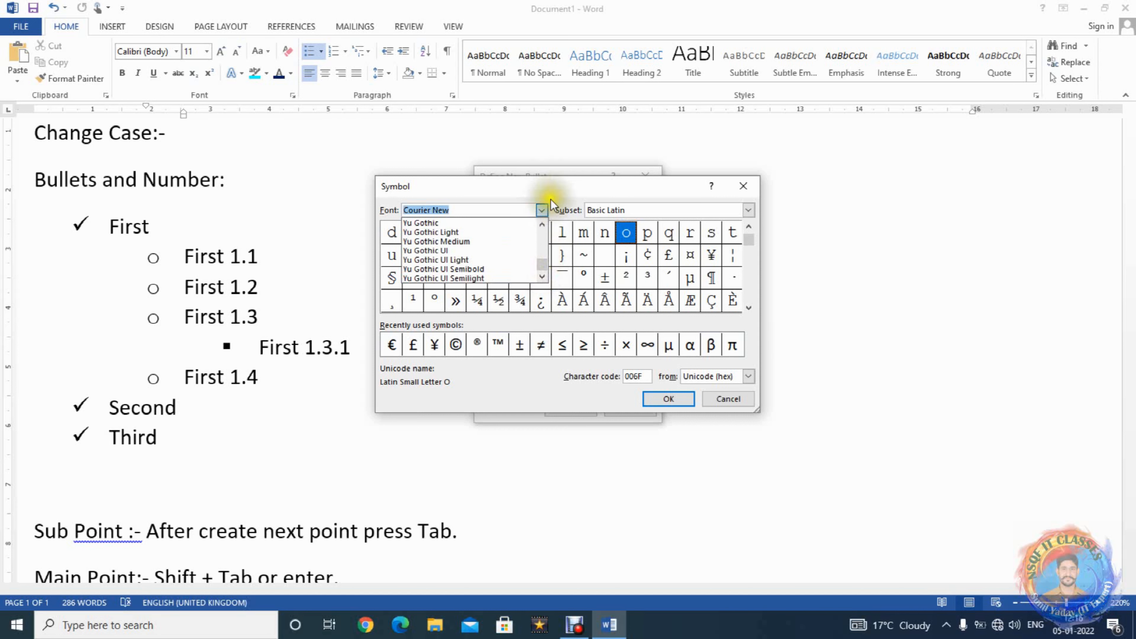
drag(541, 224, 543, 222)
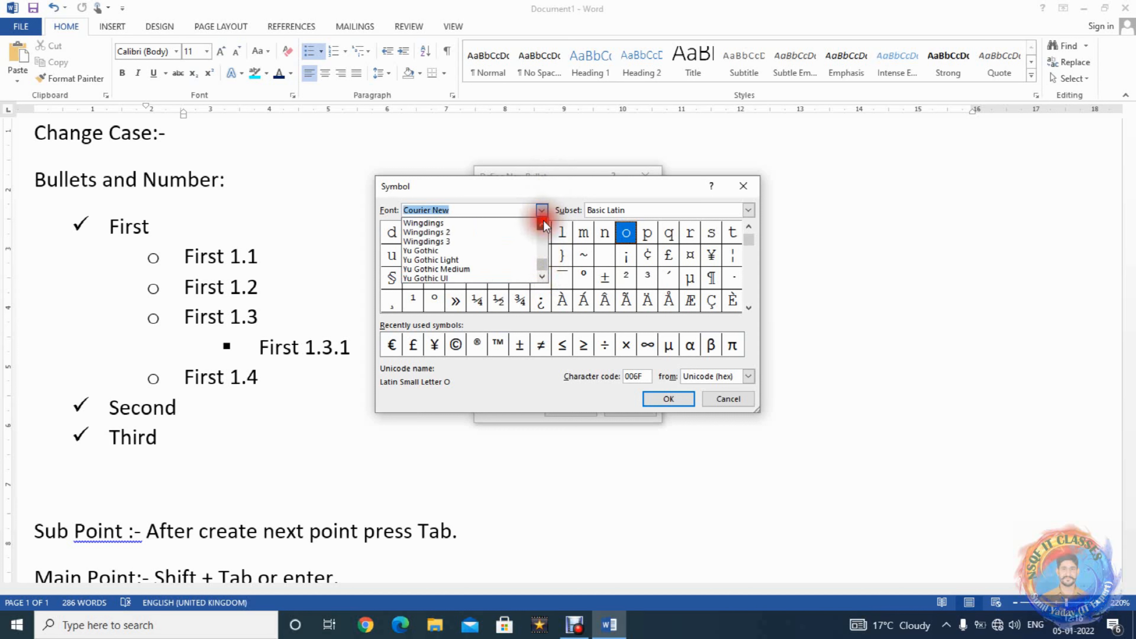
click(516, 225)
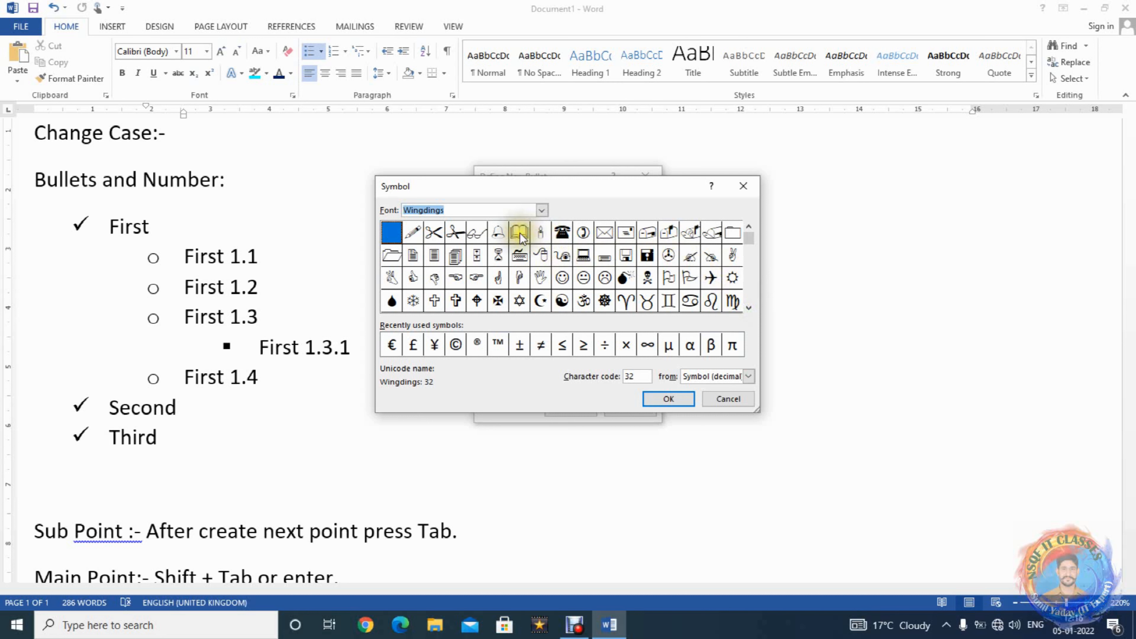
click(560, 235)
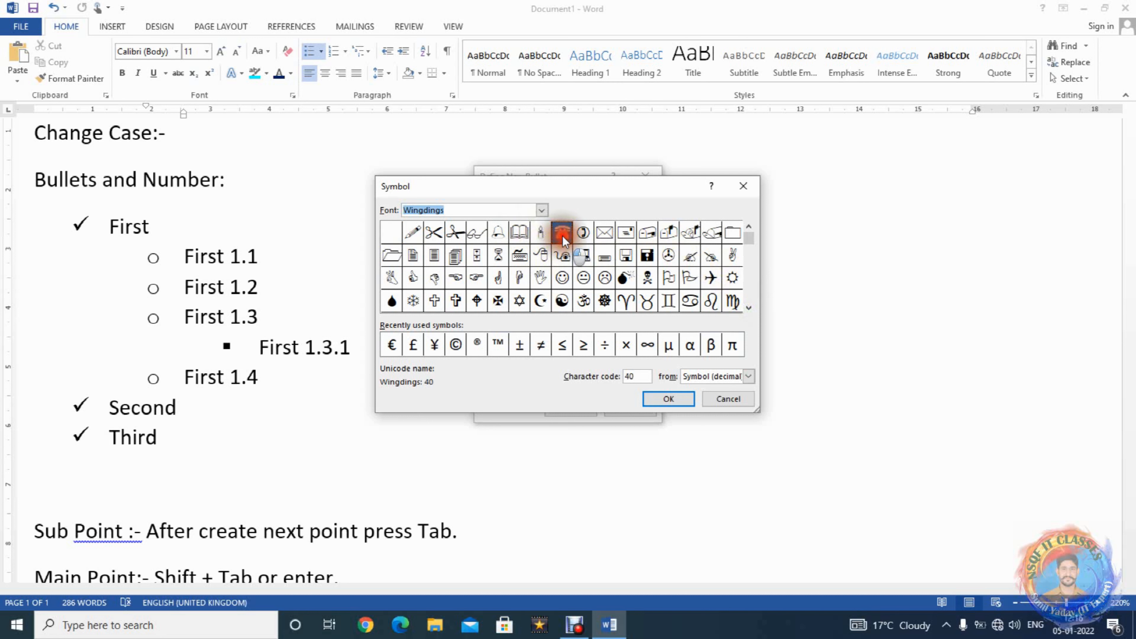
click(653, 398)
click(595, 407)
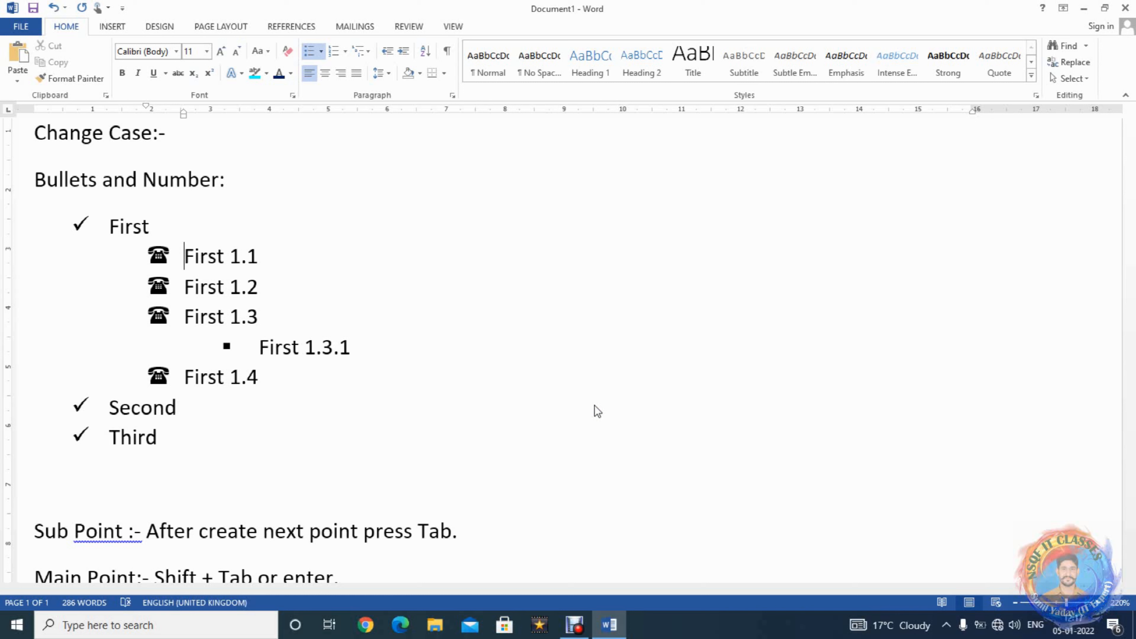
Step: Insert an empty line between the "Border :-" heading and the paragraph beginning "Video provides"
key(Down)
key(Down)
key(Down)
key(Down)
key(Down)
key(Down)
key(Down)
key(Down)
key(Down)
key(Down)
key(Down)
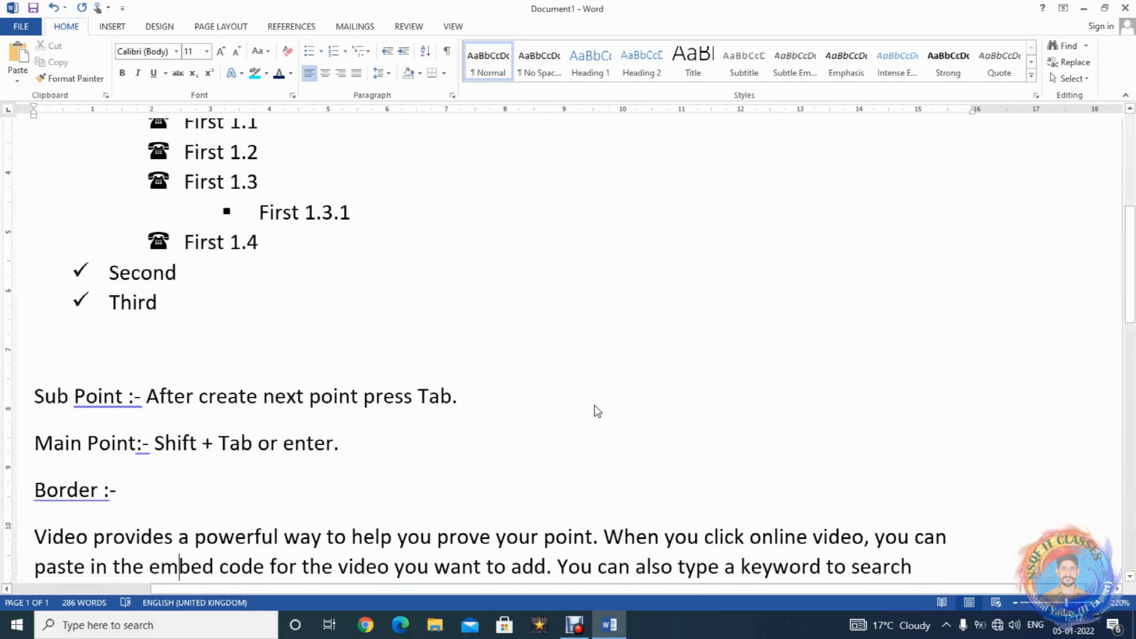
key(Up)
key(Return)
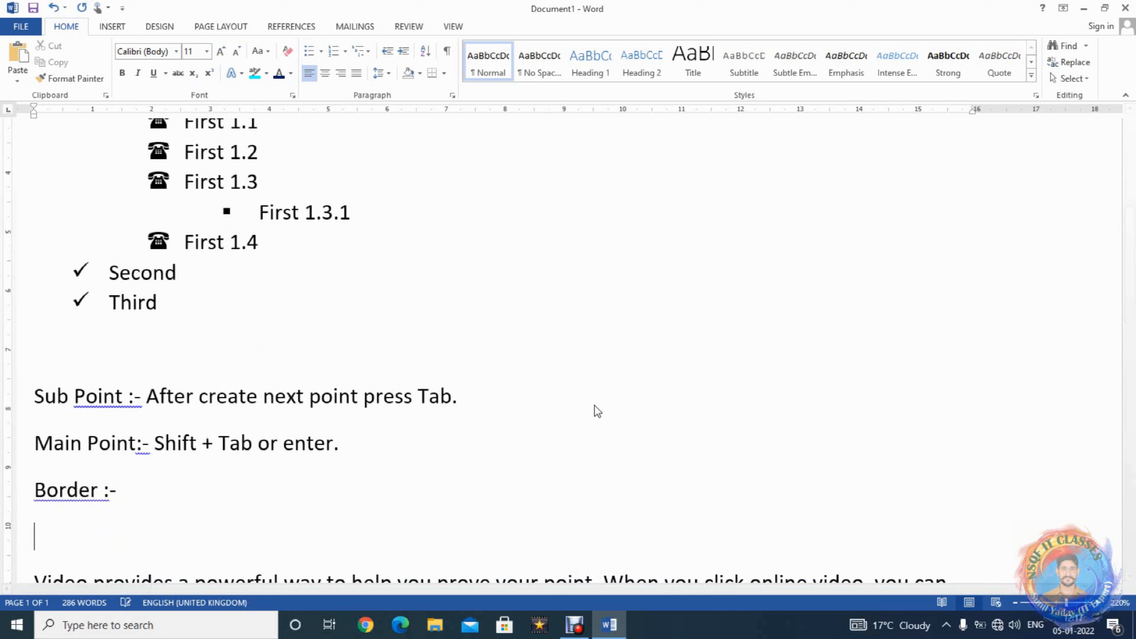
Step: Write "Surrounding a line to a word, paragraph, page." under the Border heading and start a new line
text(surround)
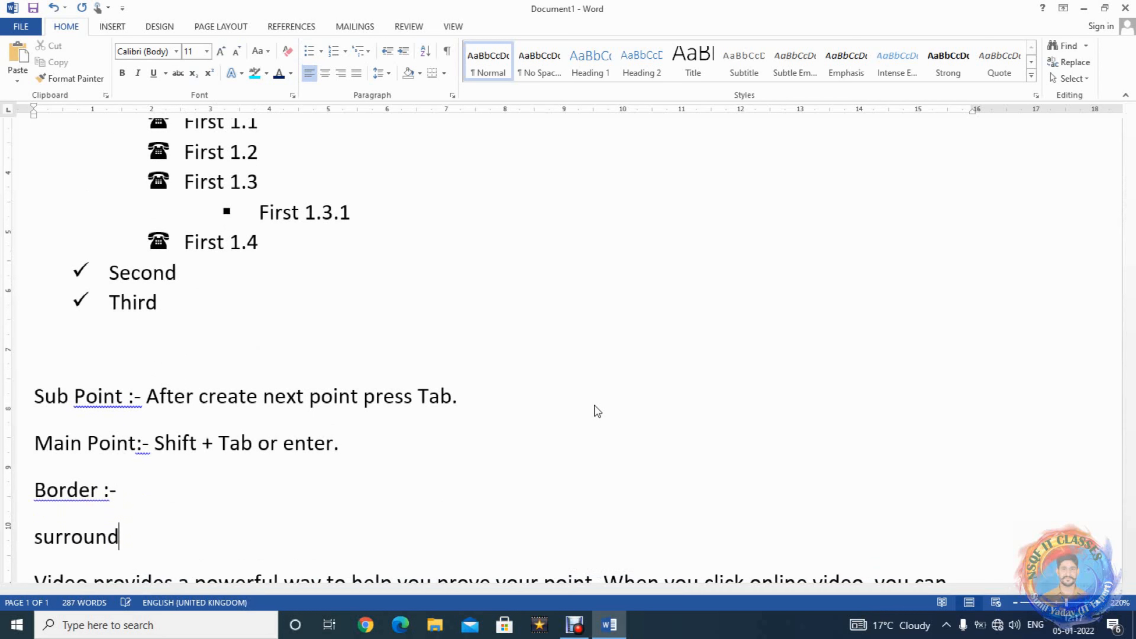
text(ing a line )
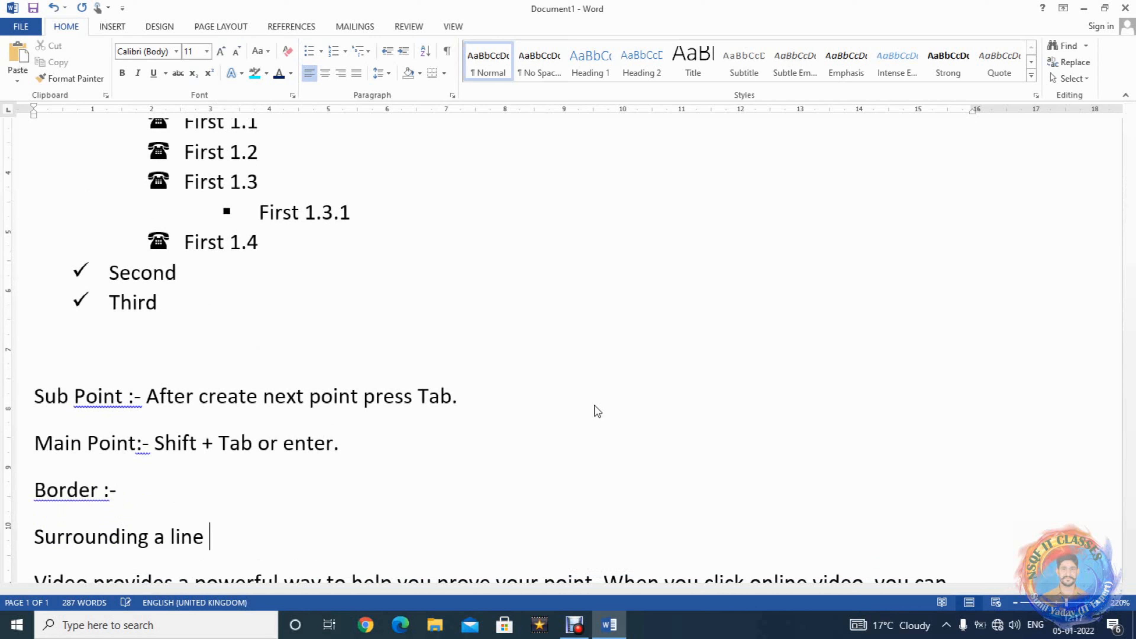
text(to a wor)
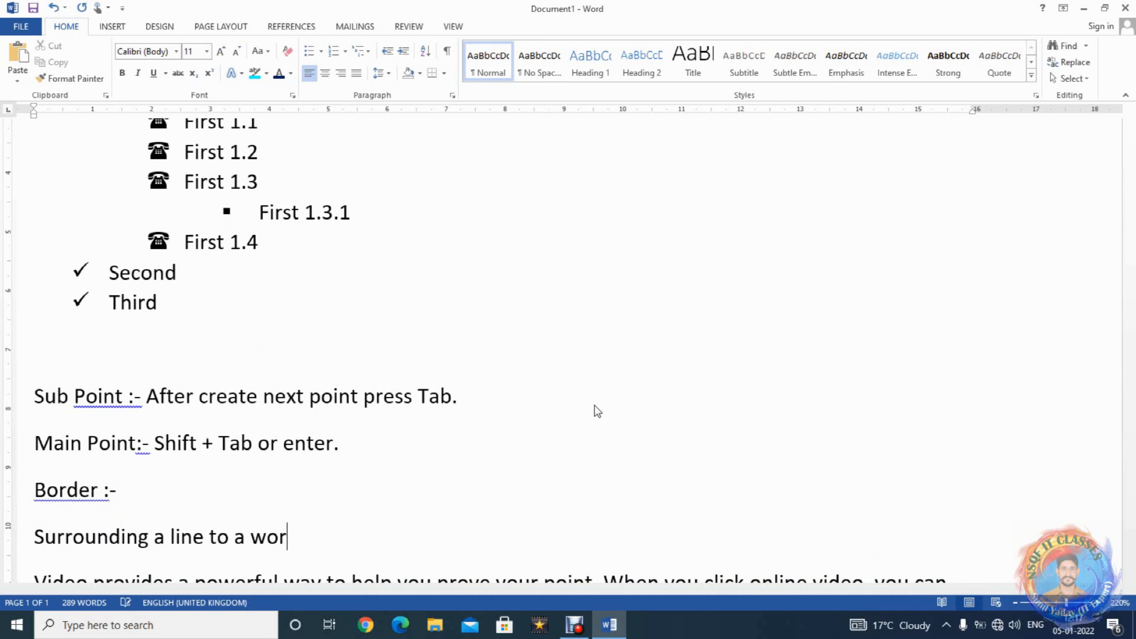
text(d, paragrap)
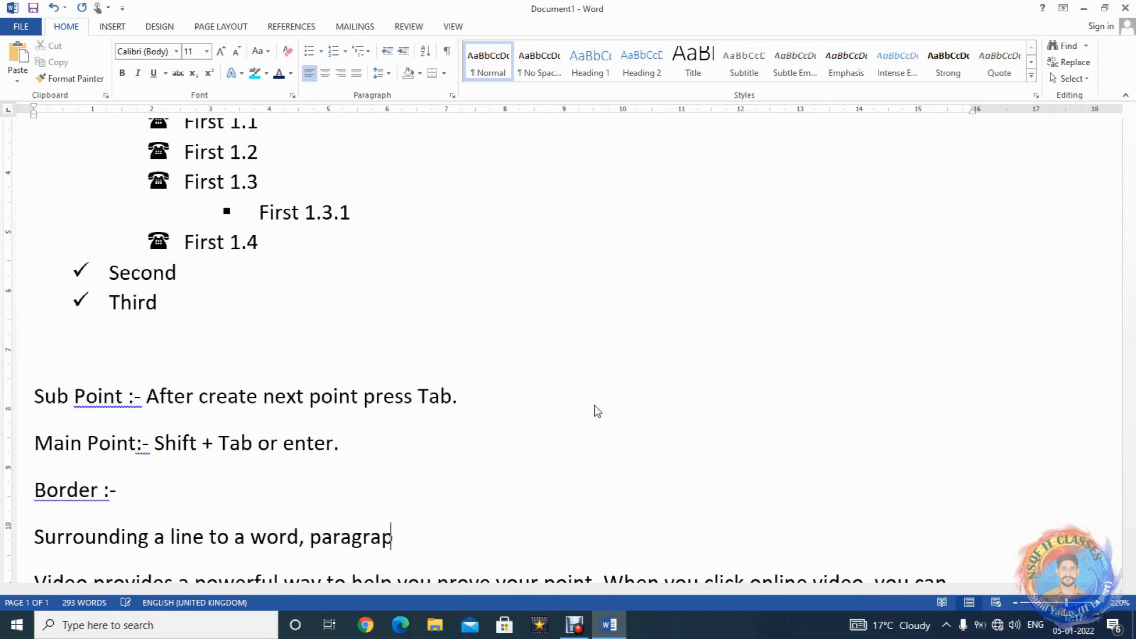
text(h, page)
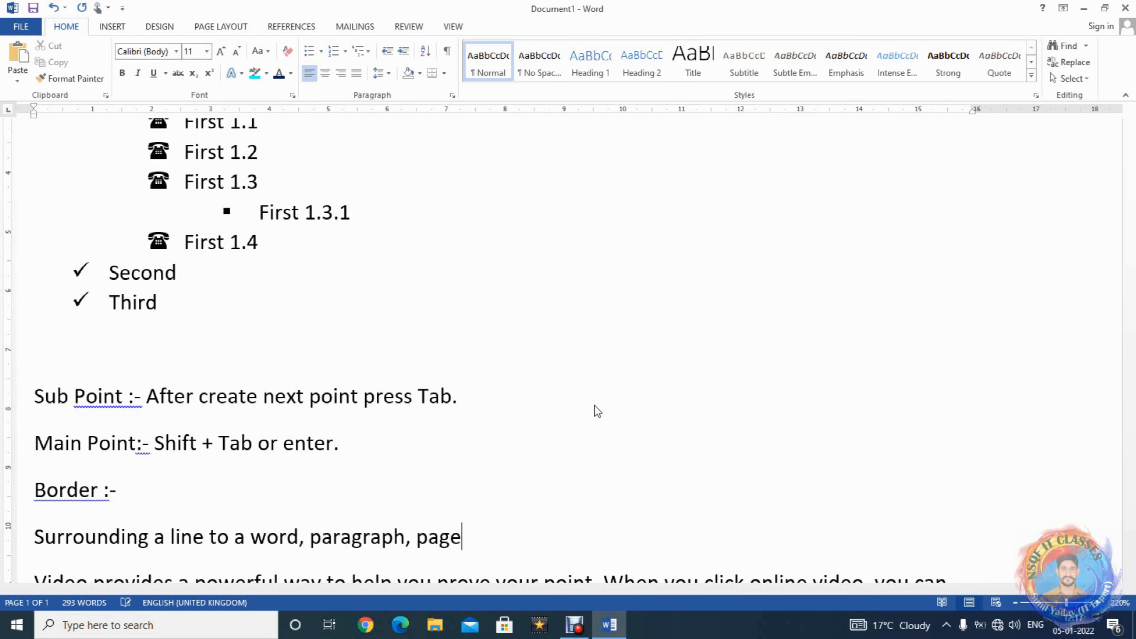
text(.)
key(Return)
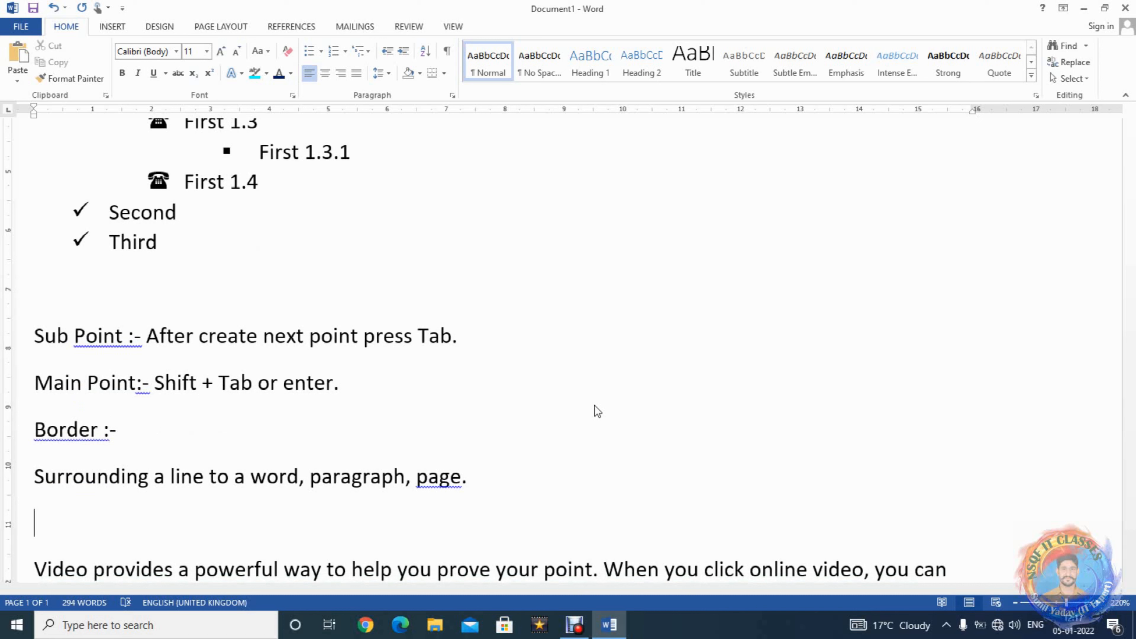
Step: Write the note "Word :- first select a particular word." below the border description
text(Word :- first selc)
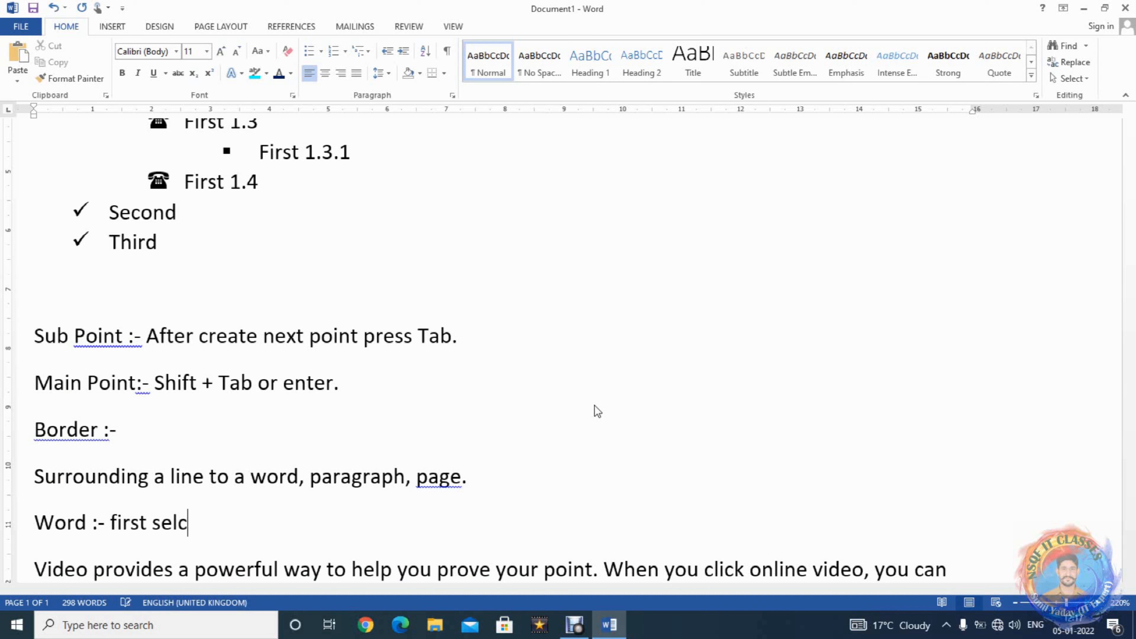
key(BackSpace)
text(ect a part)
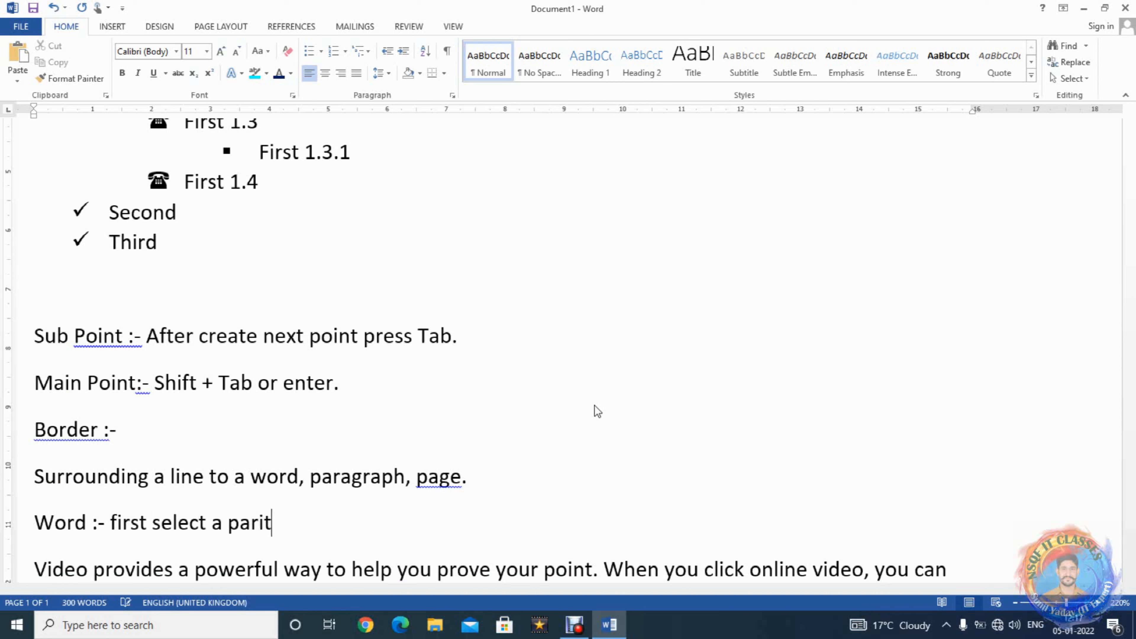
text(icular word.)
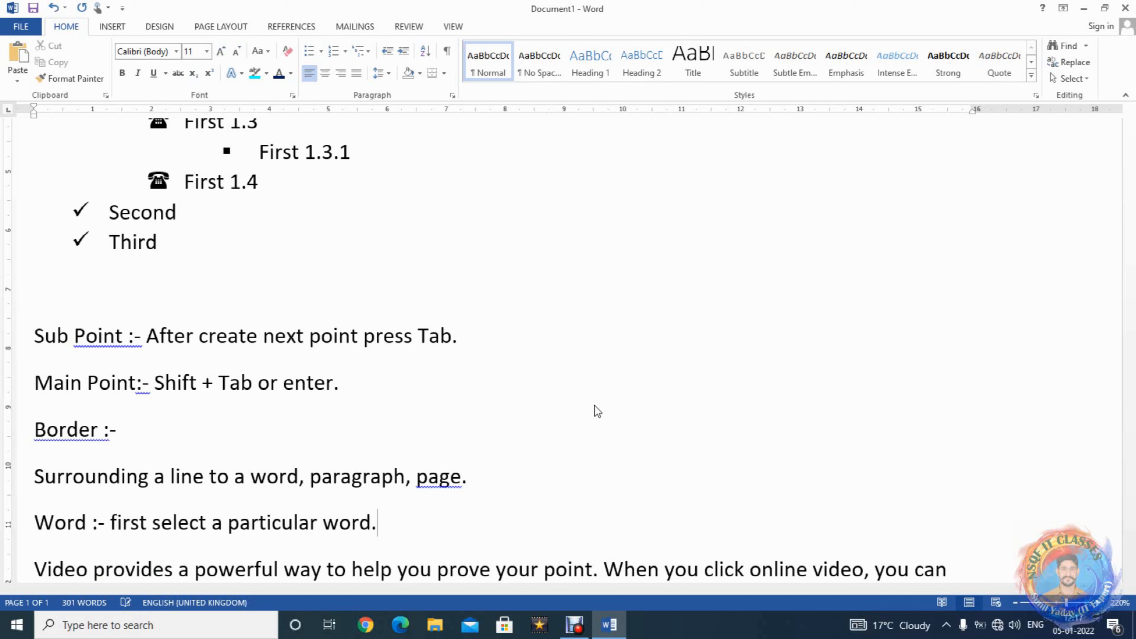
Step: Add the note "Paragraph:- click on a paragraph." on a new line below the Word note
key(Return)
text(Par)
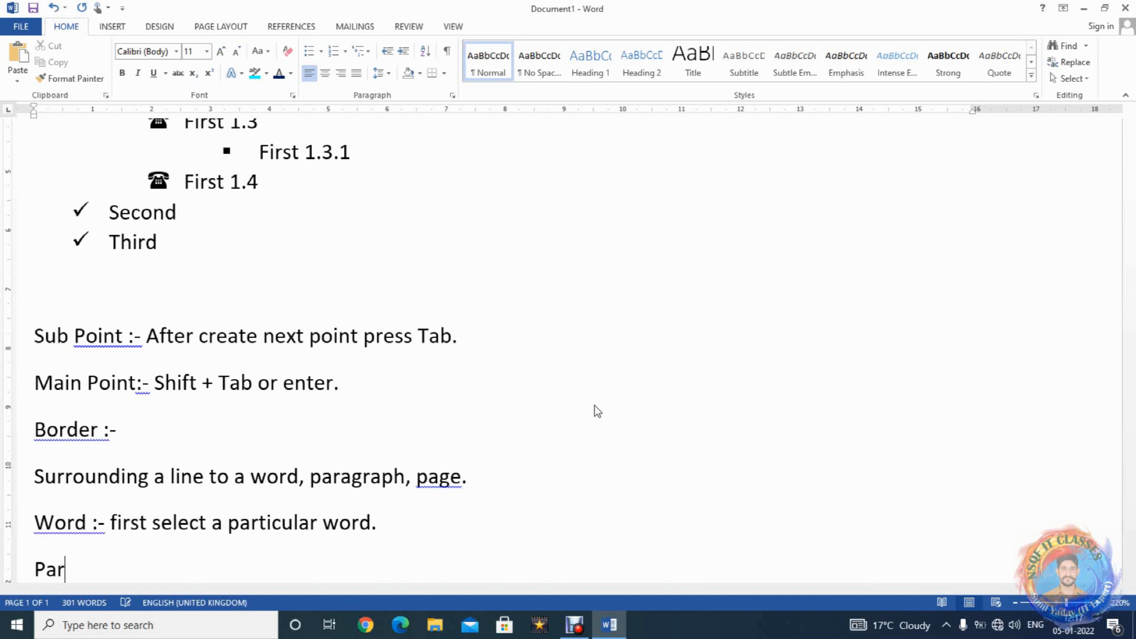
text(agraph:-)
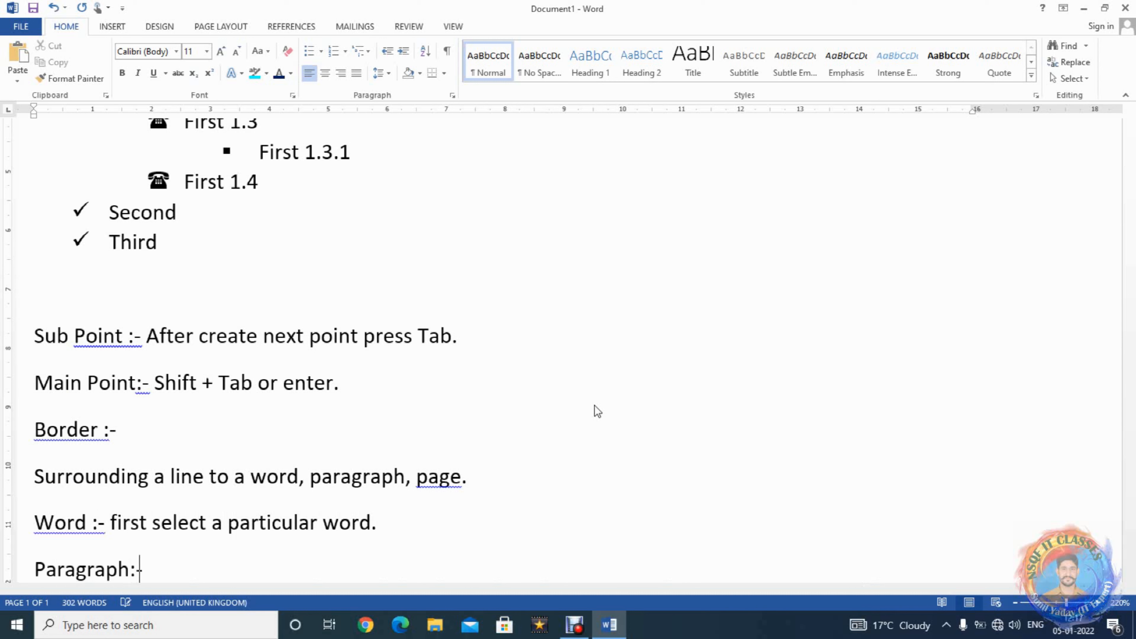
text( click on a para)
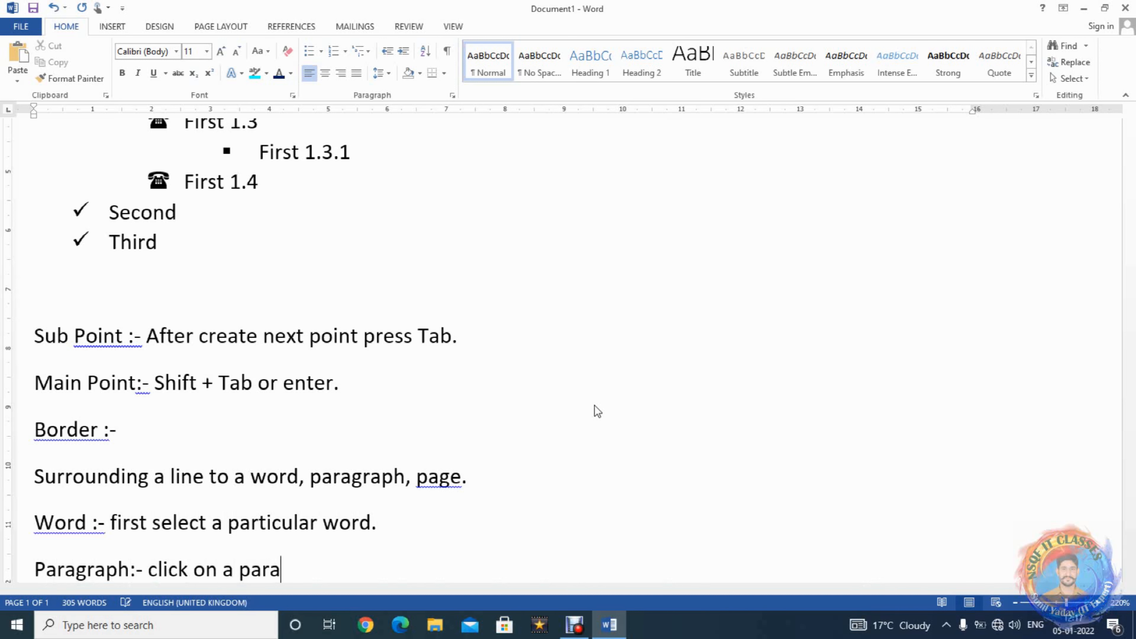
text(graph.)
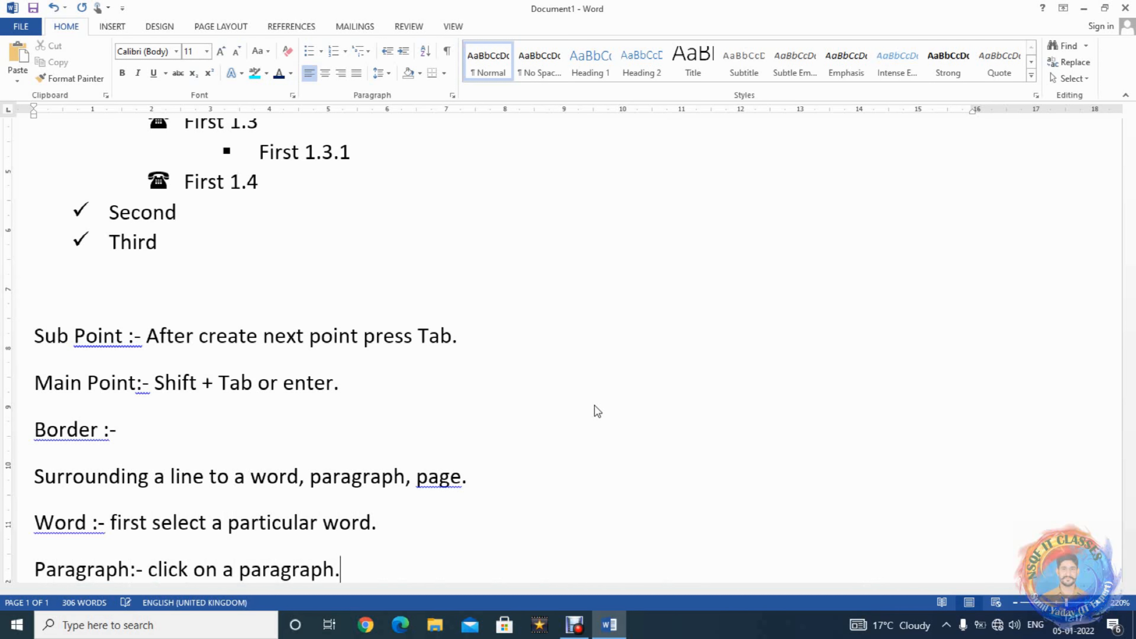
Step: Add the note "Page :- border and shading and select page tab." below the Paragraph note and start a new line
key(Return)
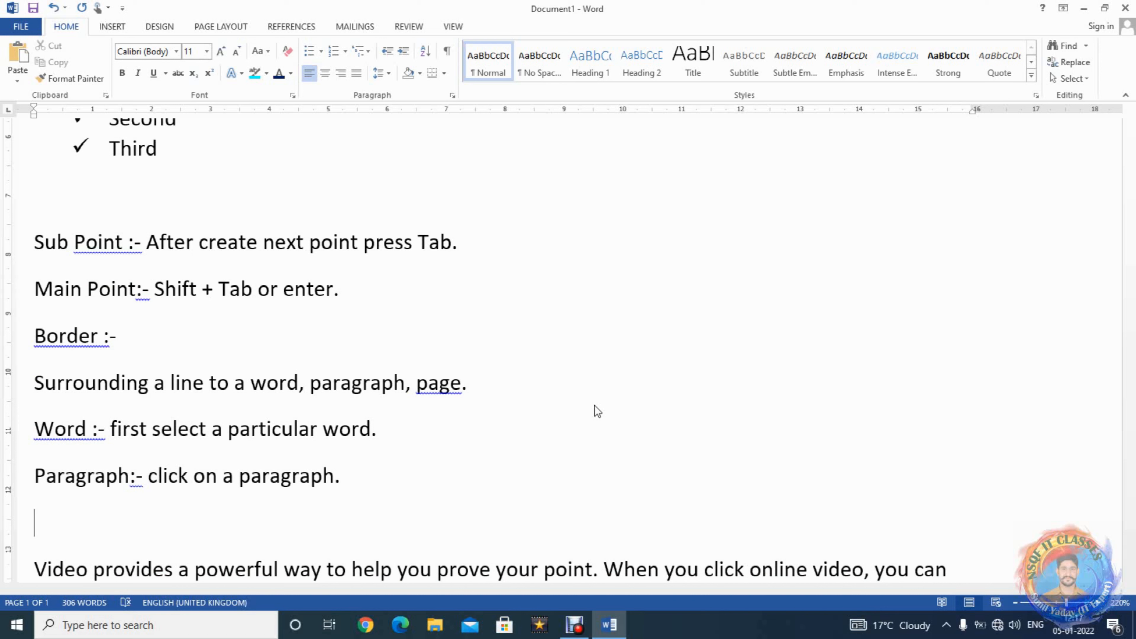
text(Page :- border and h)
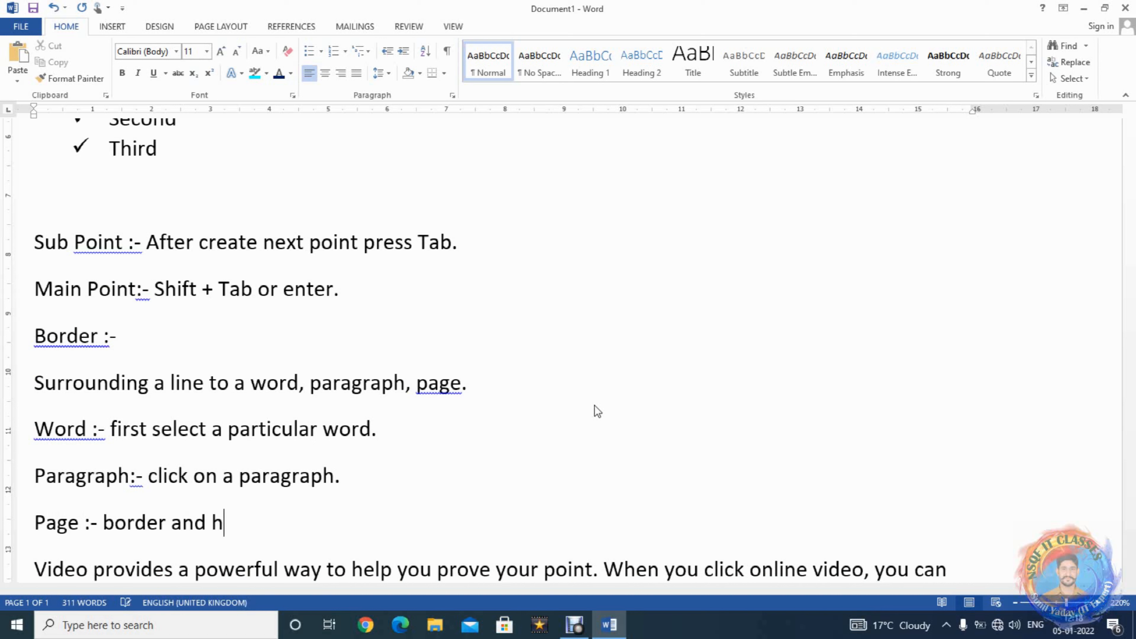
key(BackSpace)
text(sa)
text(h)
key(BackSpace)
key(BackSpace)
text(han)
key(BackSpace)
text(ding and selcet)
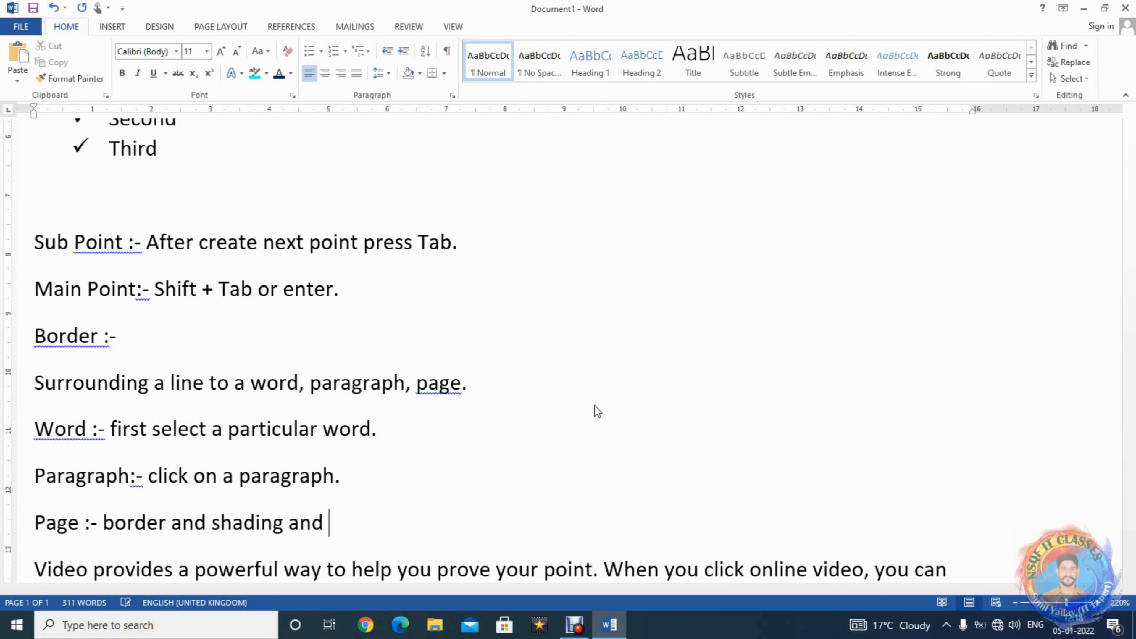
key(BackSpace)
key(BackSpace)
key(BackSpace)
text(ect page ta)
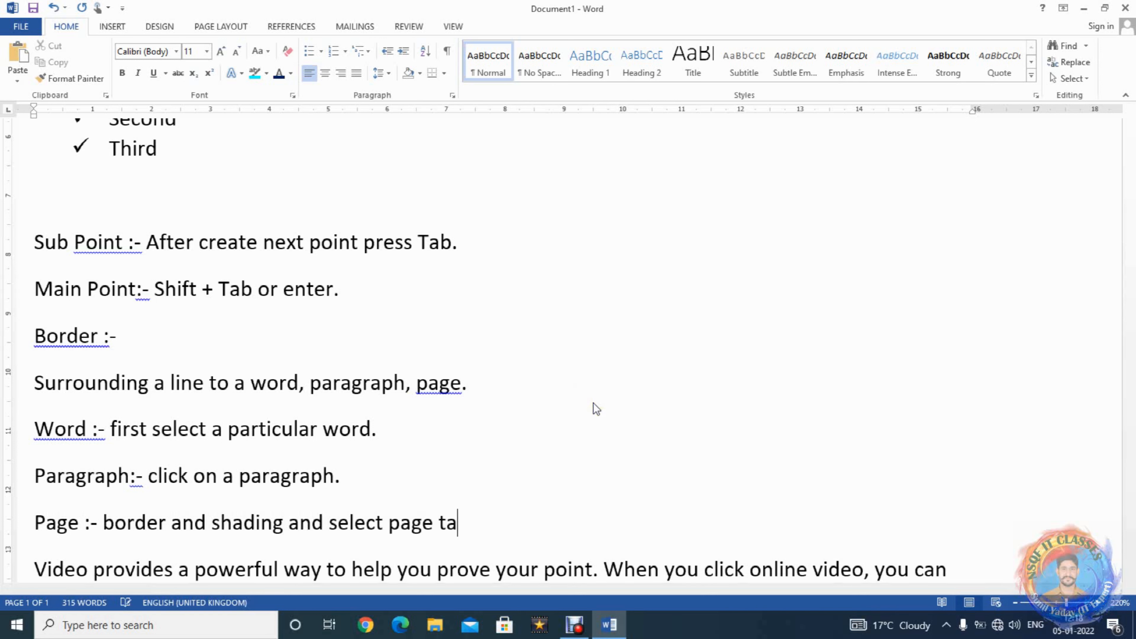
text(b.)
key(Return)
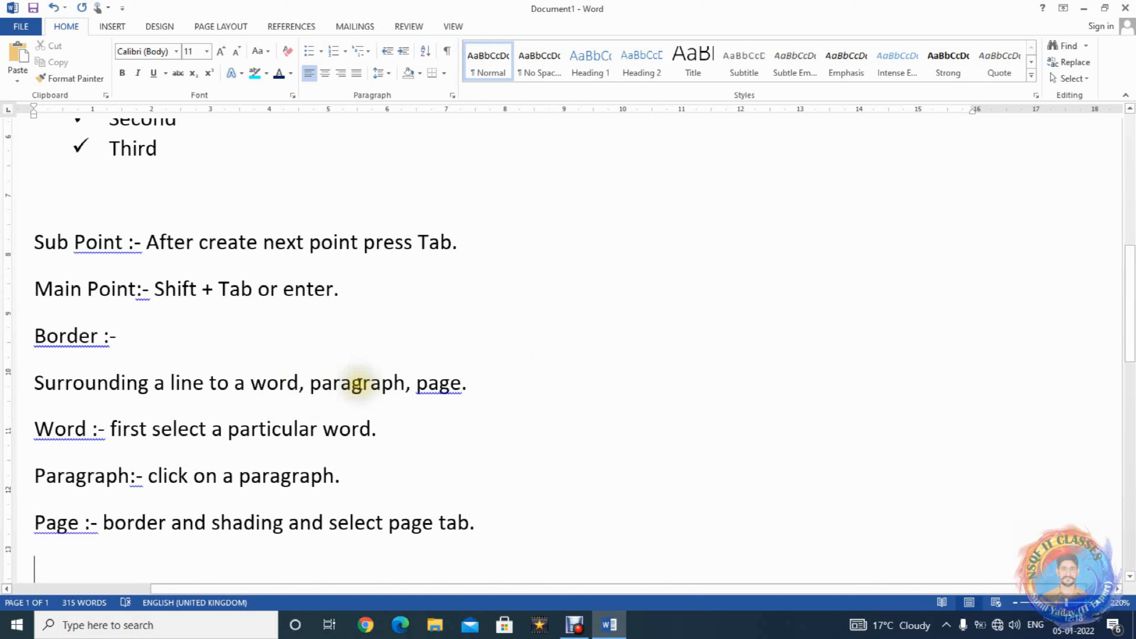
Step: Apply a dashed text border around the word "paragraph" in the sentence under the Border heading
double_click(358, 385)
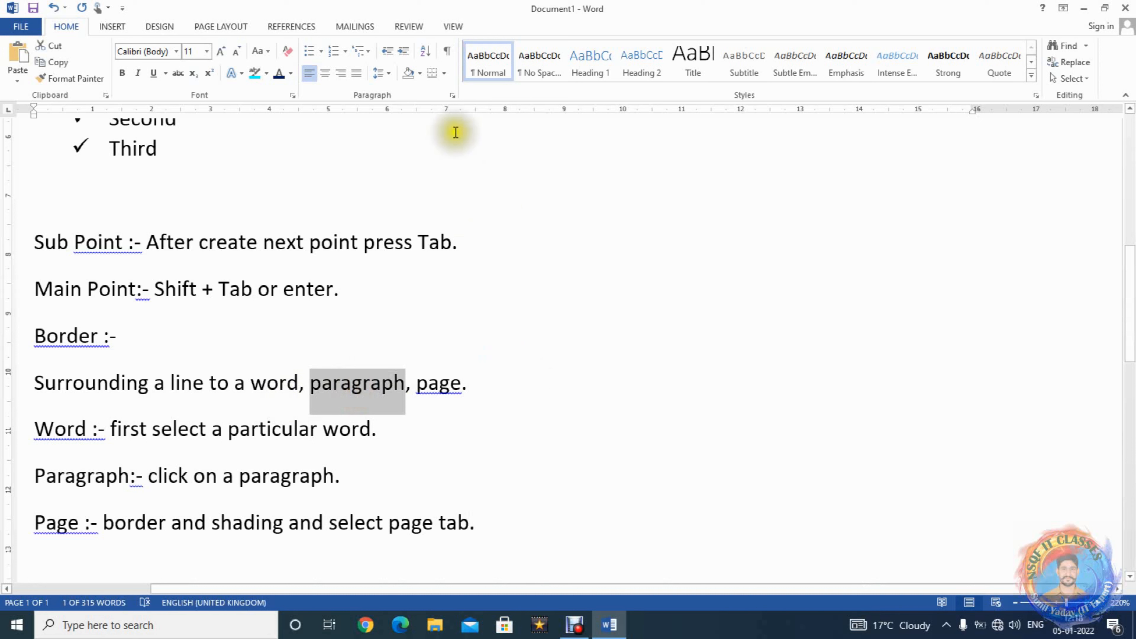
click(443, 74)
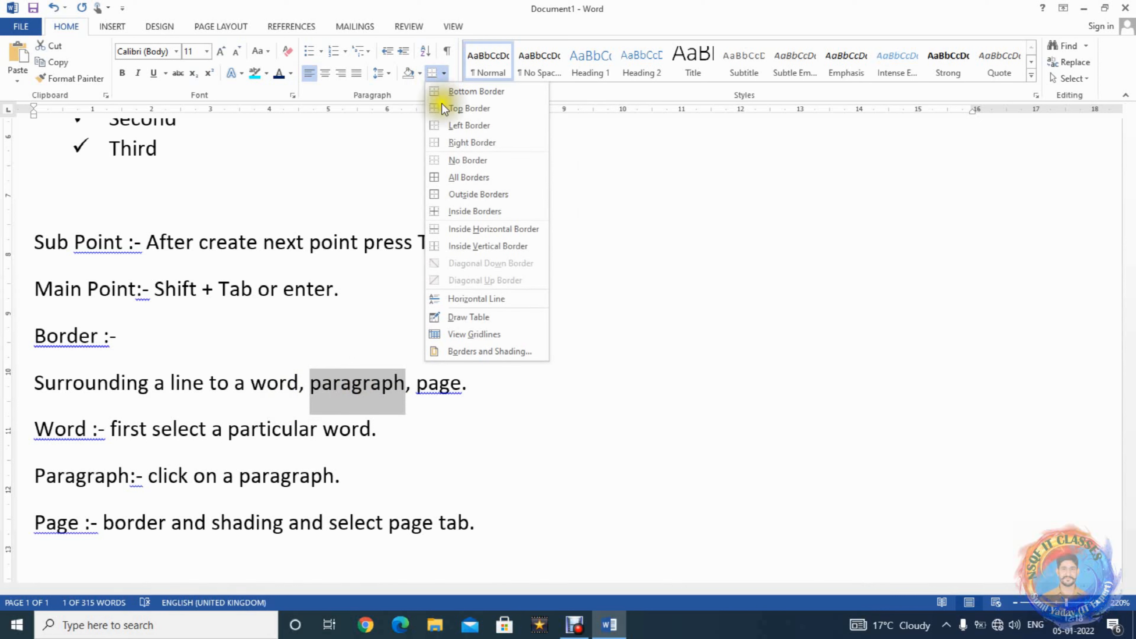
click(496, 348)
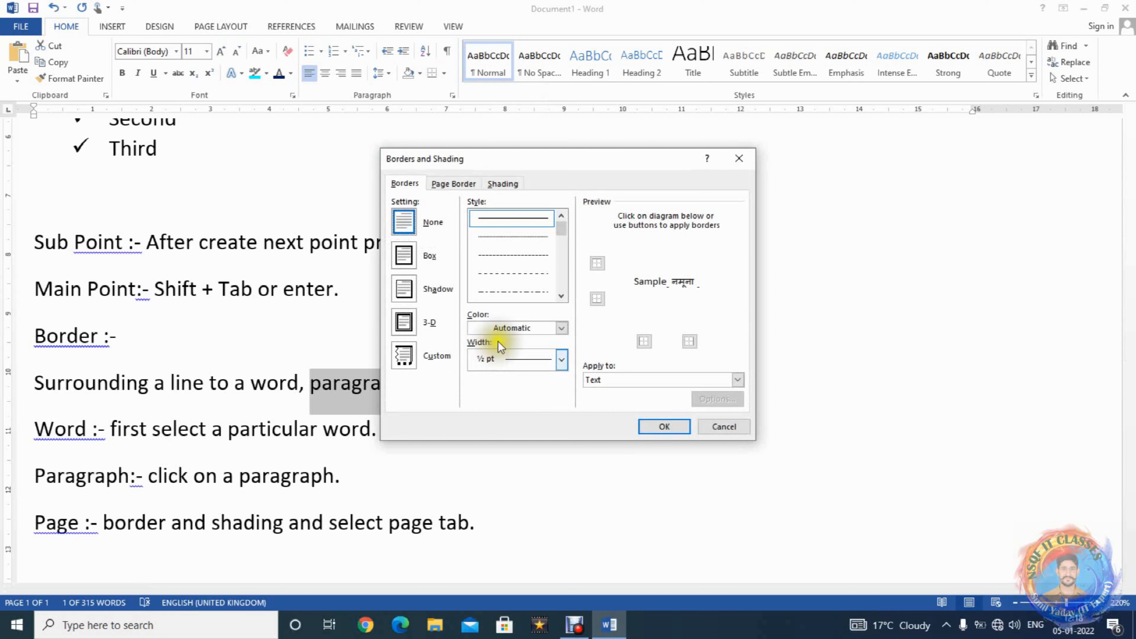
click(561, 296)
click(560, 296)
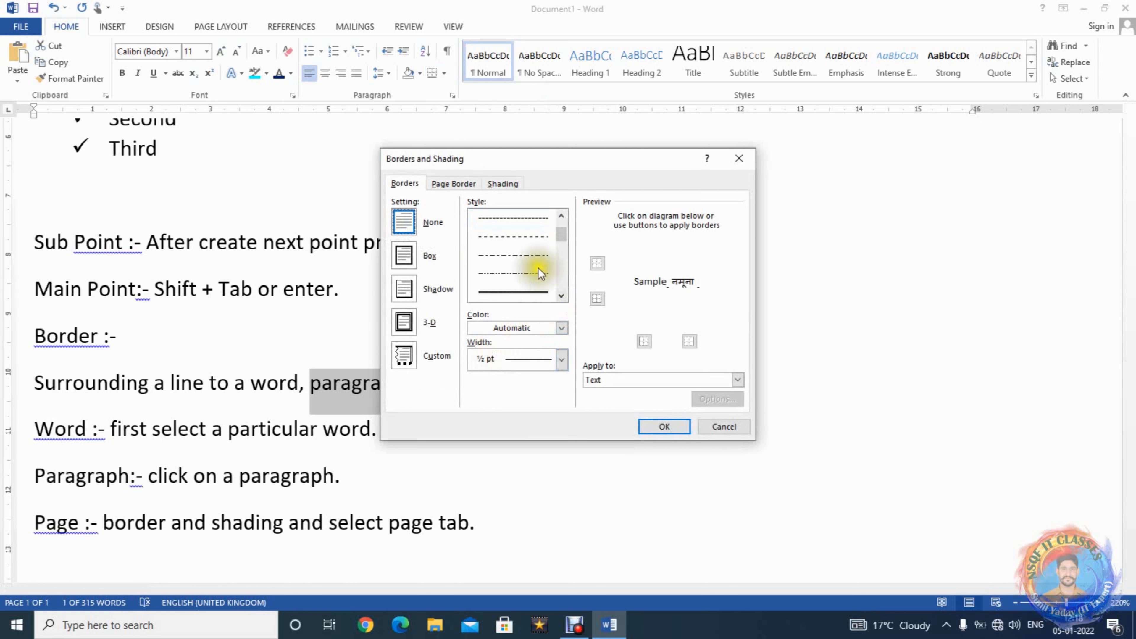
click(528, 236)
click(665, 427)
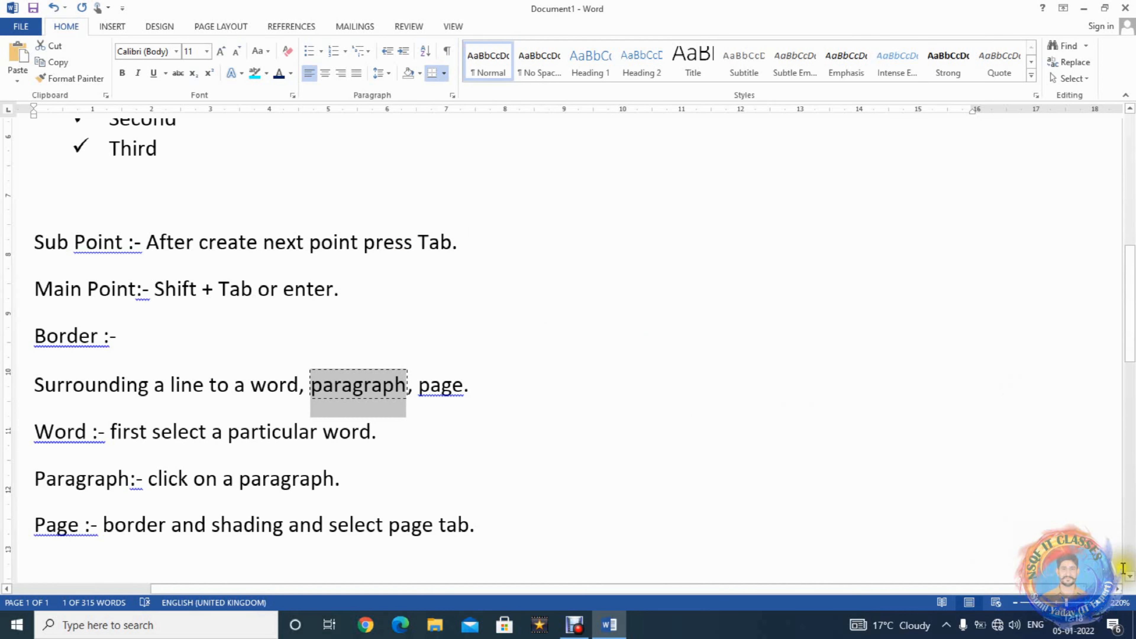
Step: Apply a dotted border around the whole paragraph beginning "To make your document look professionally produced"
click(1128, 577)
scroll(1128, 580, down, 5)
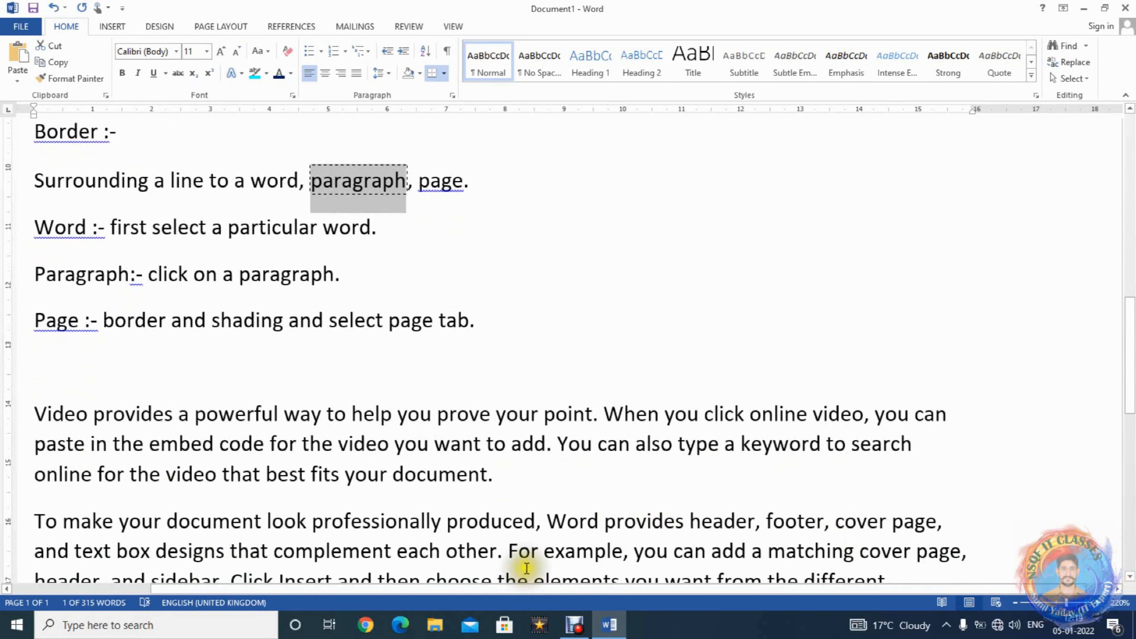
click(515, 527)
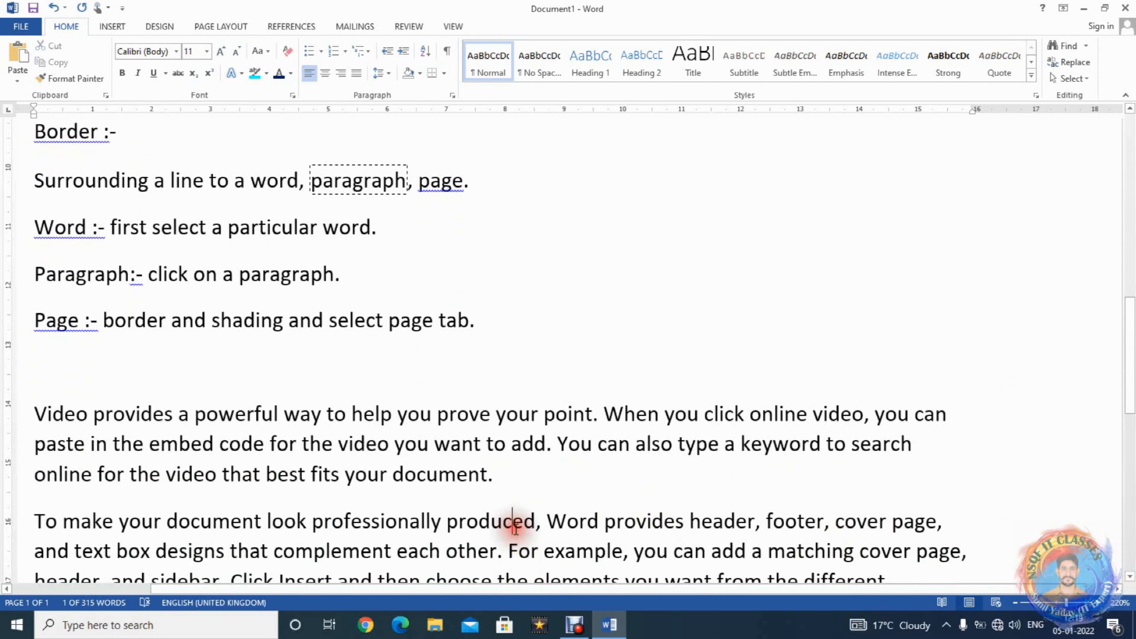
click(432, 74)
click(433, 75)
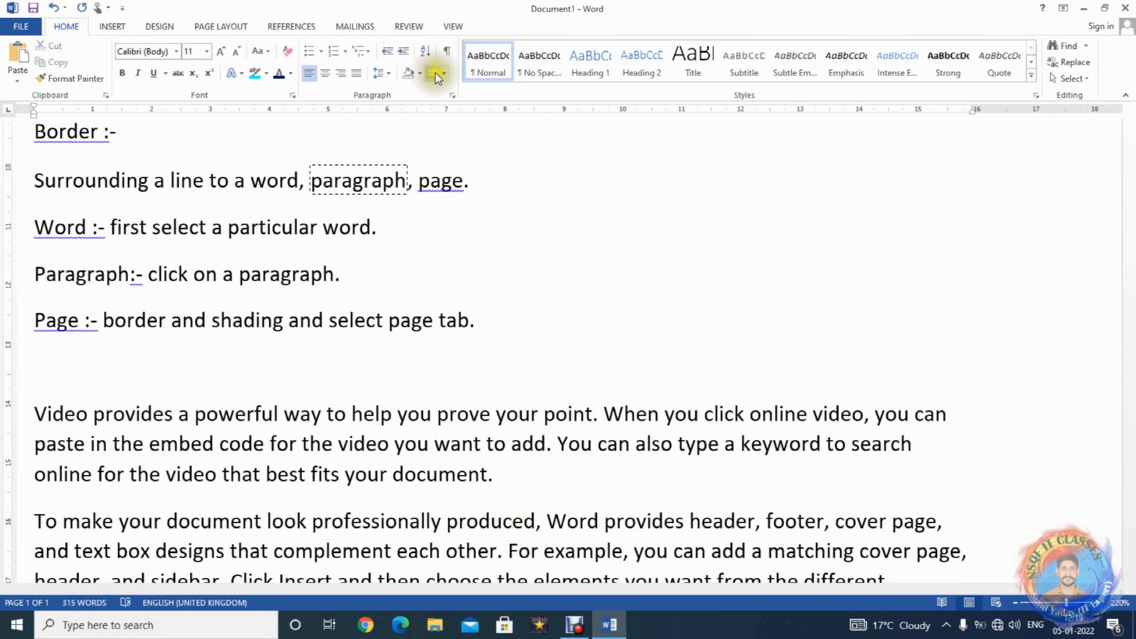
click(443, 73)
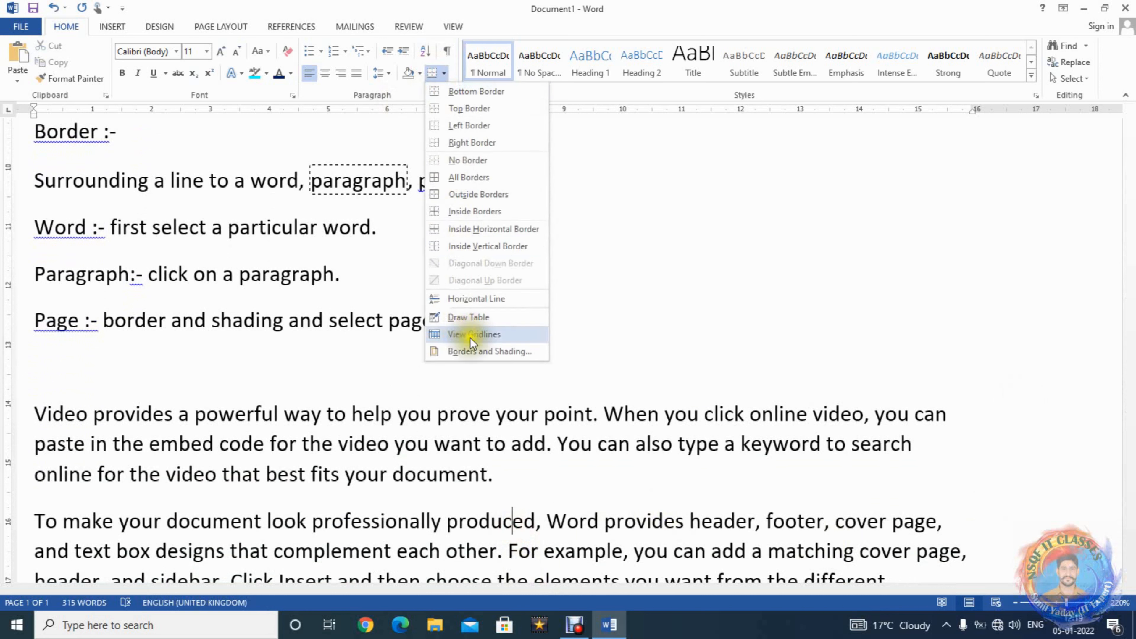
click(470, 350)
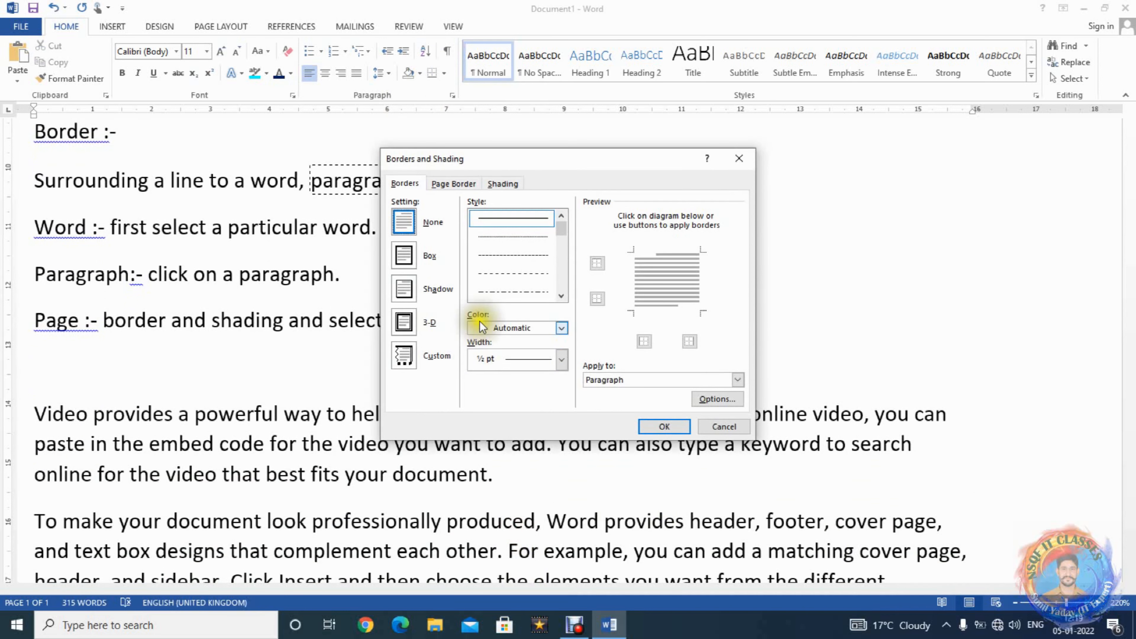
click(514, 254)
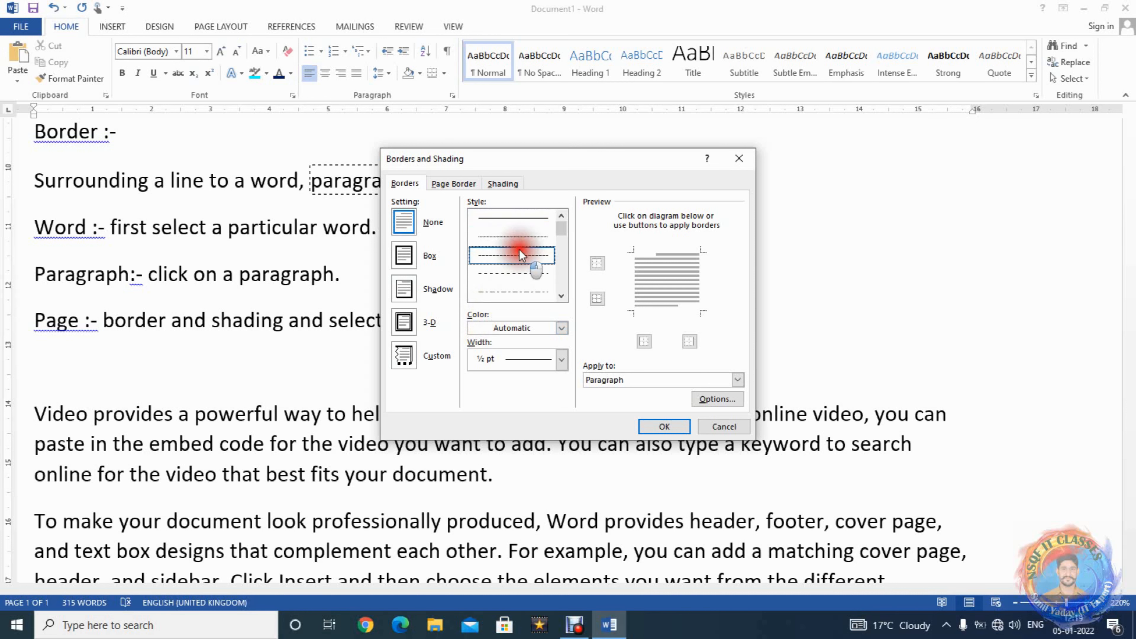
click(655, 429)
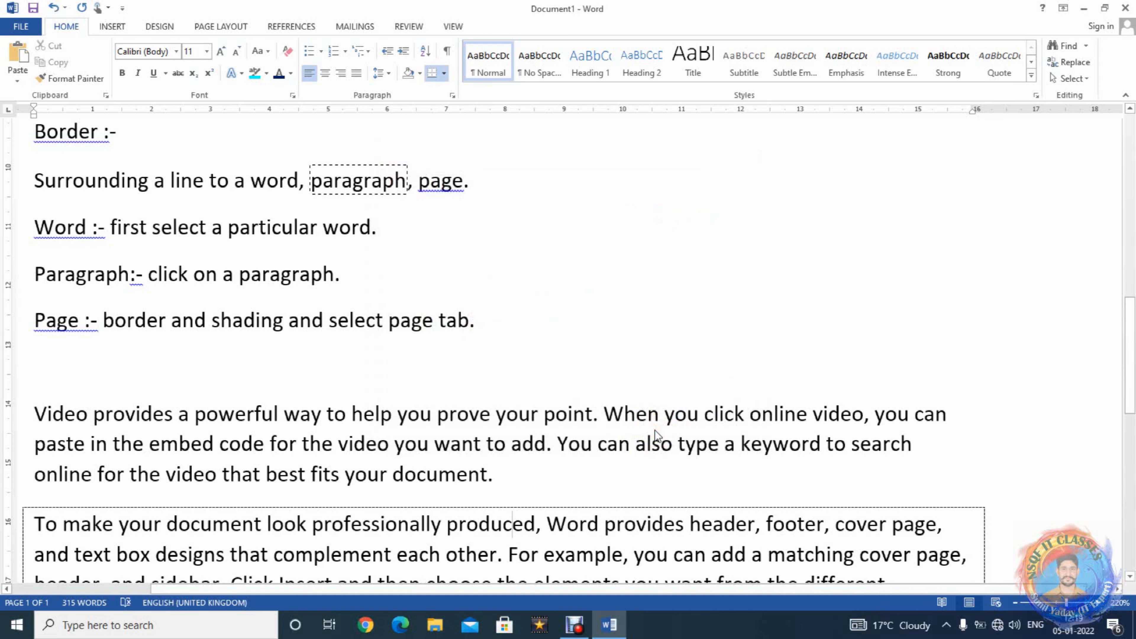
Step: Add a dark gold, 3 pt thin-thick-thin box page border to the whole document
click(635, 339)
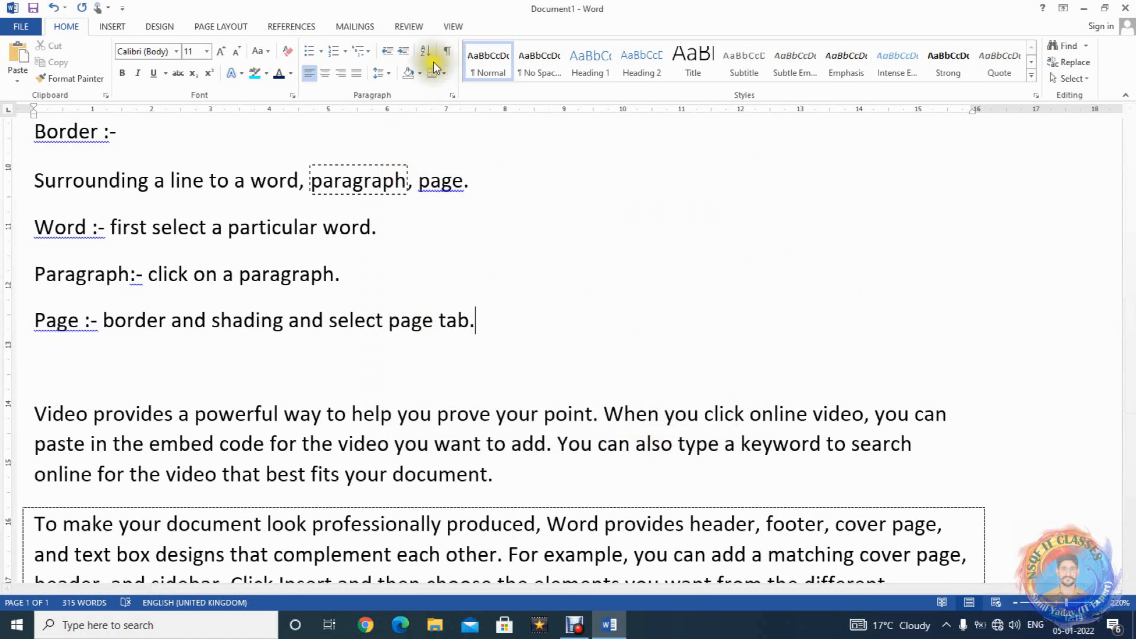
click(444, 75)
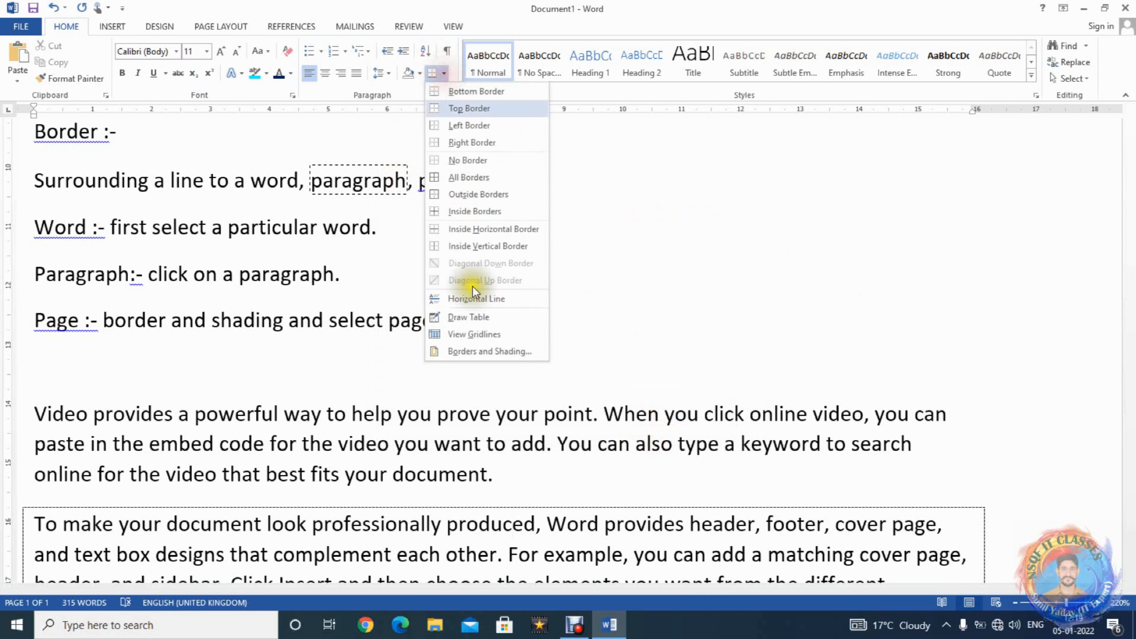
click(478, 350)
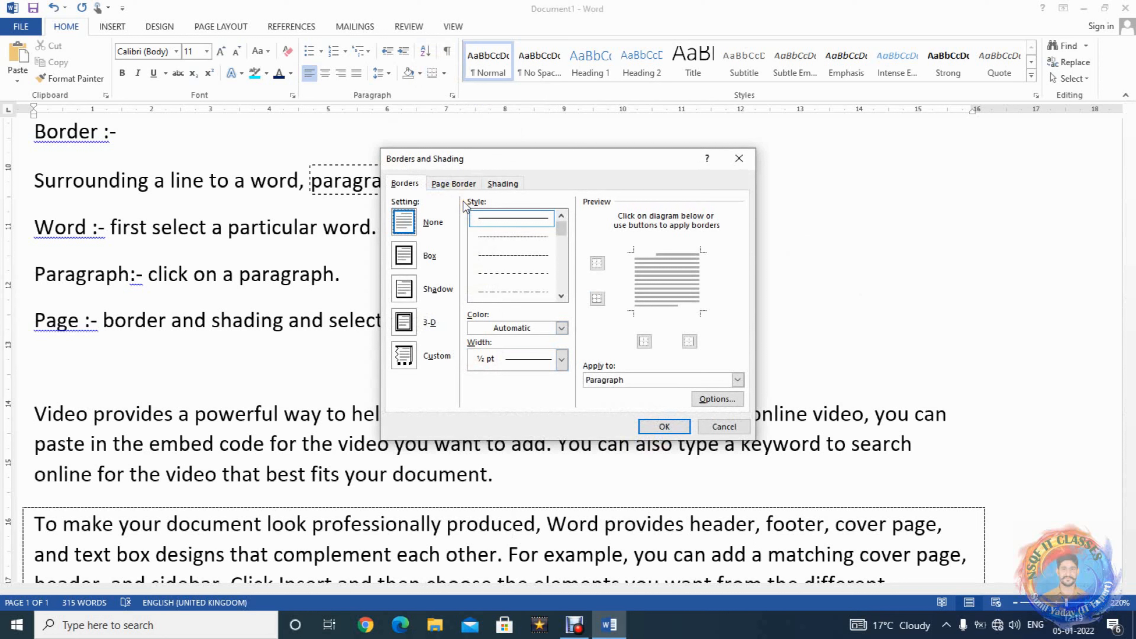
click(465, 186)
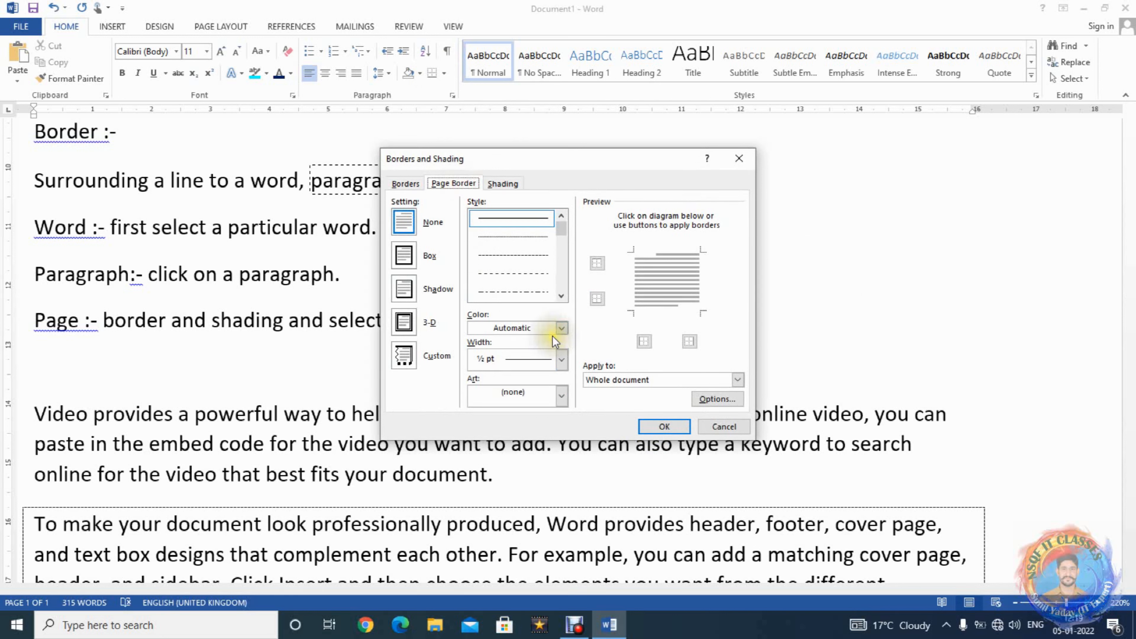
click(561, 300)
click(561, 300)
click(560, 299)
click(561, 296)
click(561, 296)
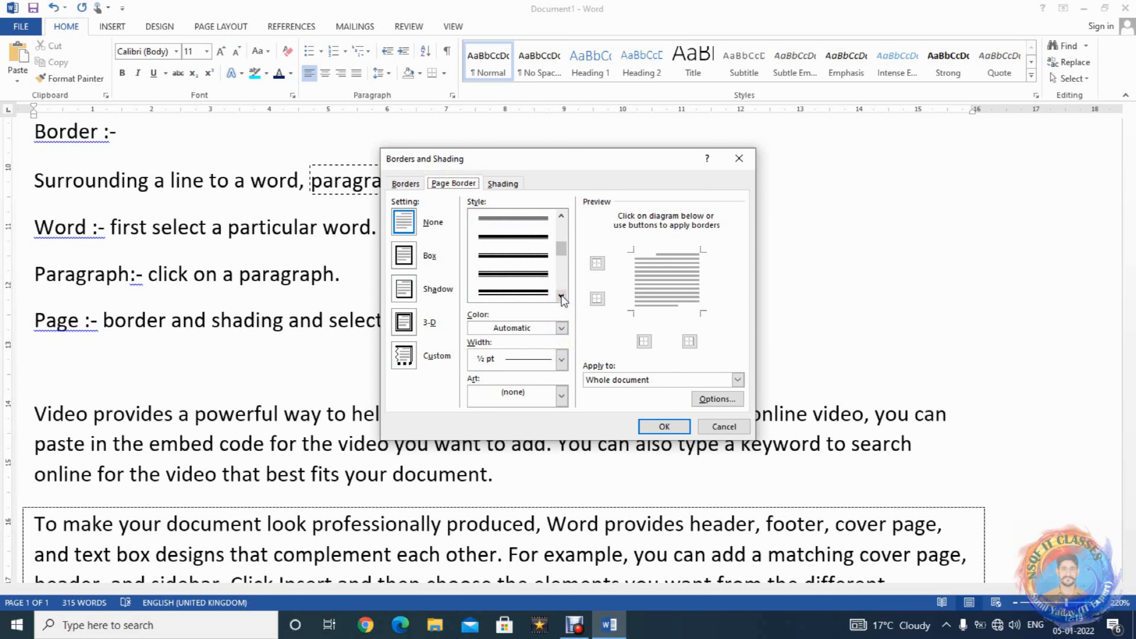
click(533, 273)
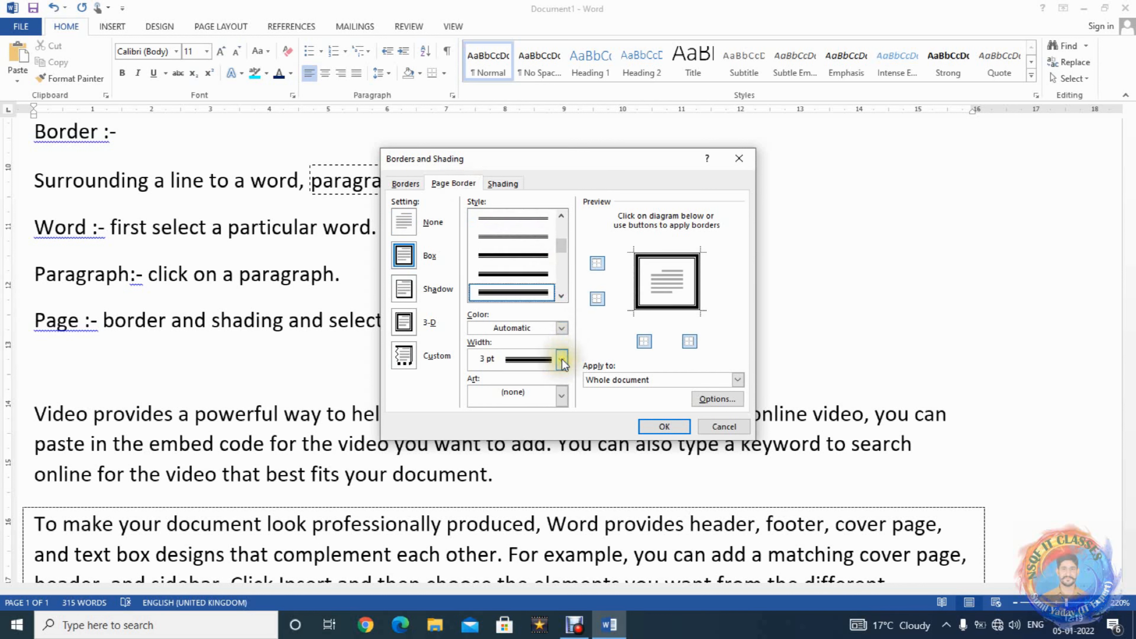
click(561, 327)
click(560, 425)
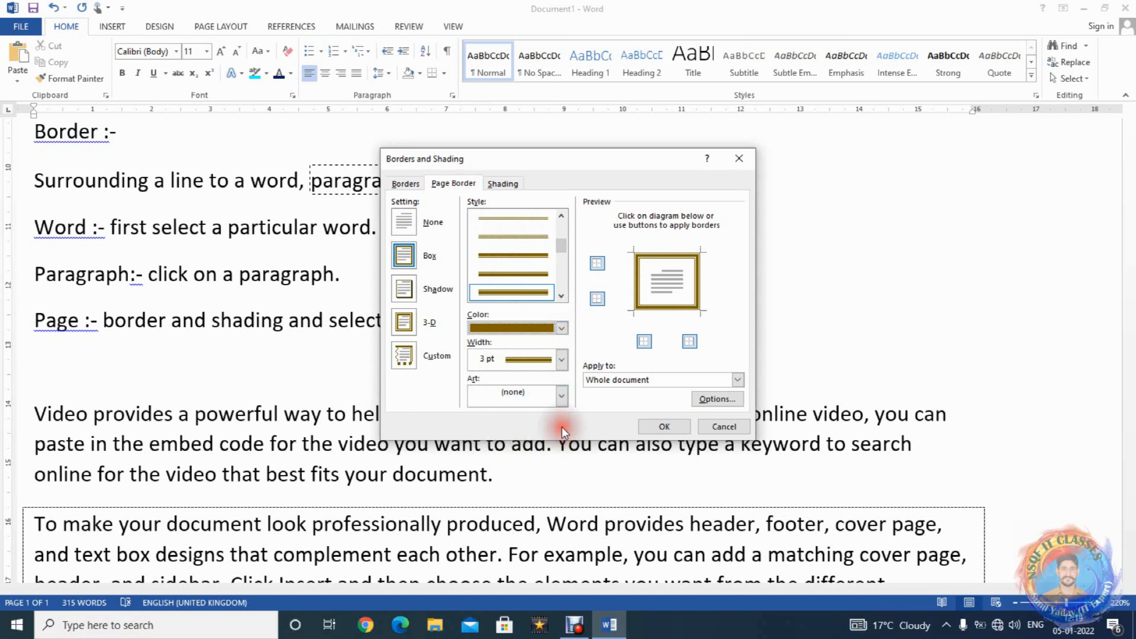
click(651, 427)
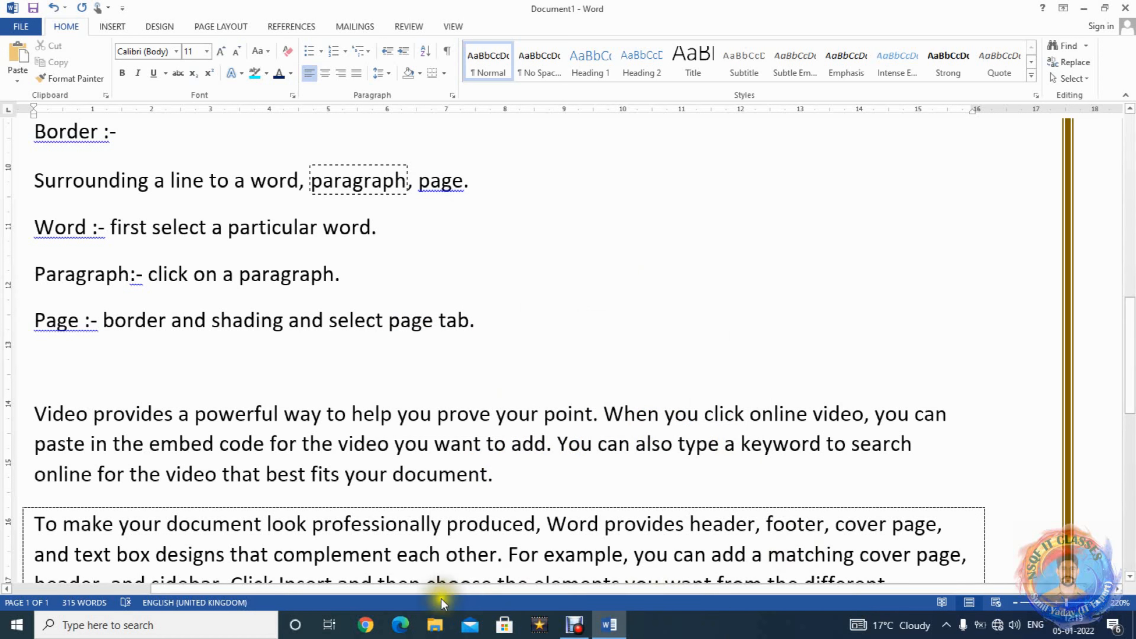
Step: Reopen the page border settings and choose the orange muffin art for the whole document's border
click(335, 590)
drag(331, 587, 237, 587)
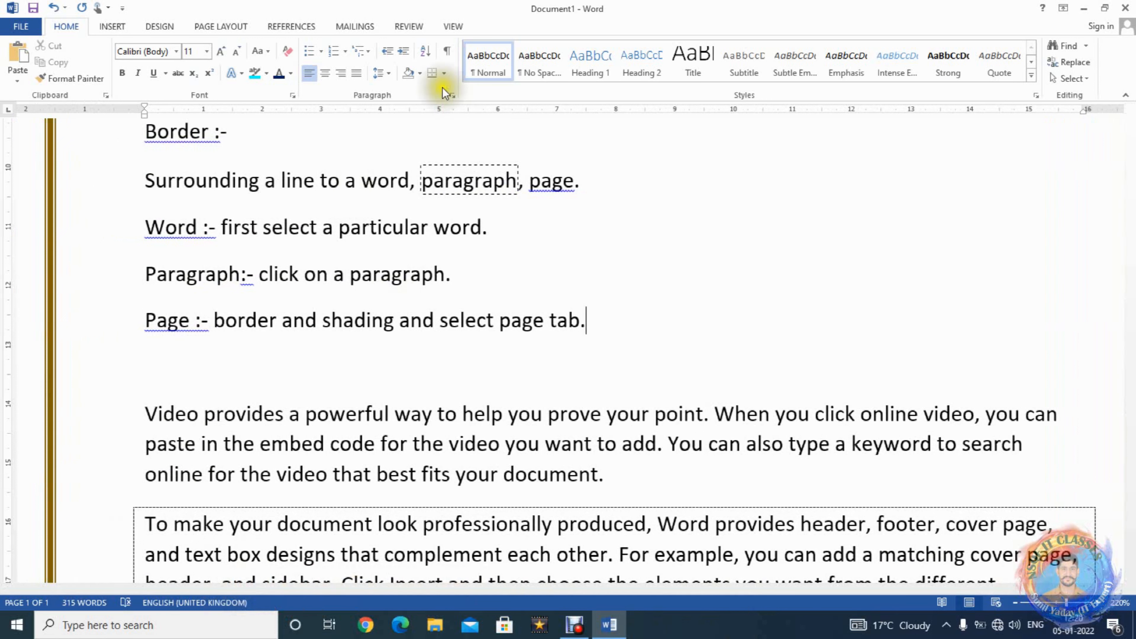
click(443, 74)
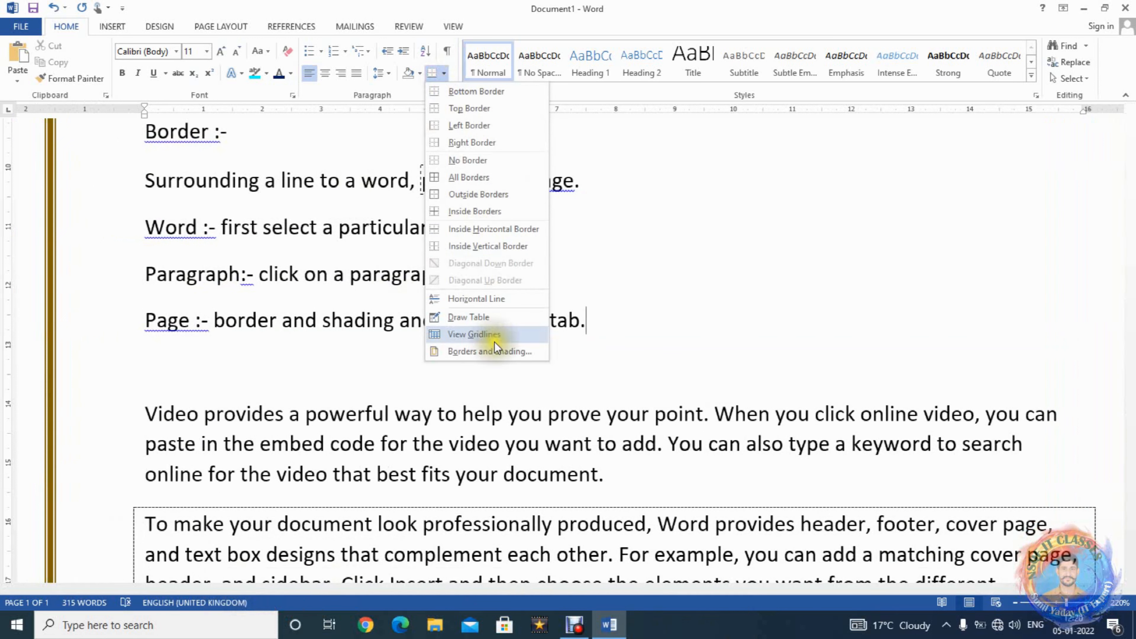
click(495, 350)
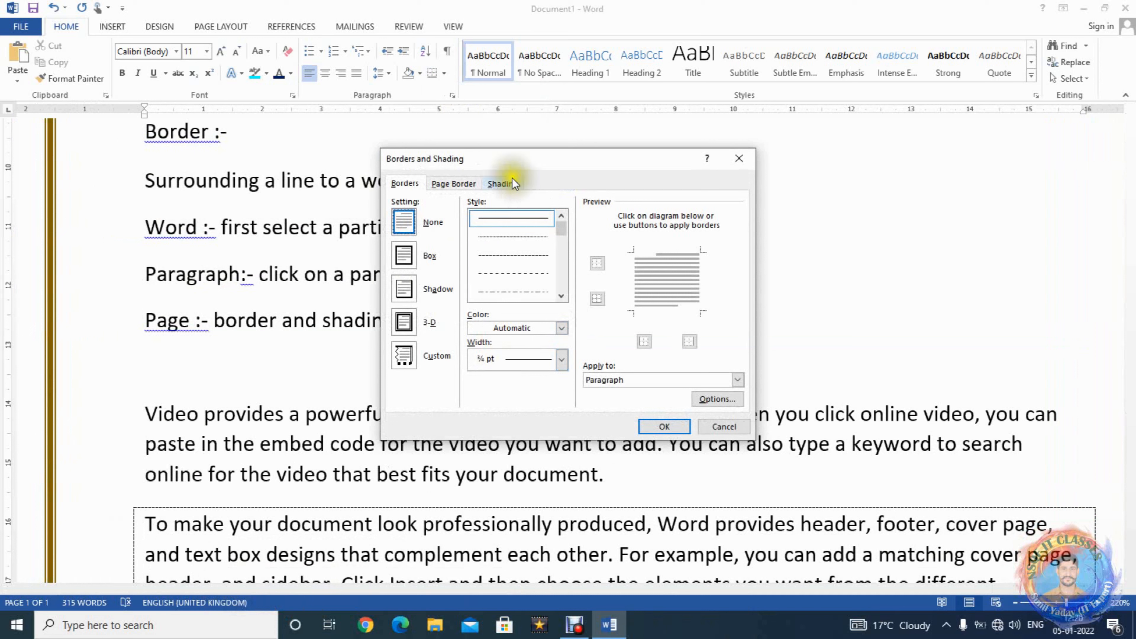
click(453, 183)
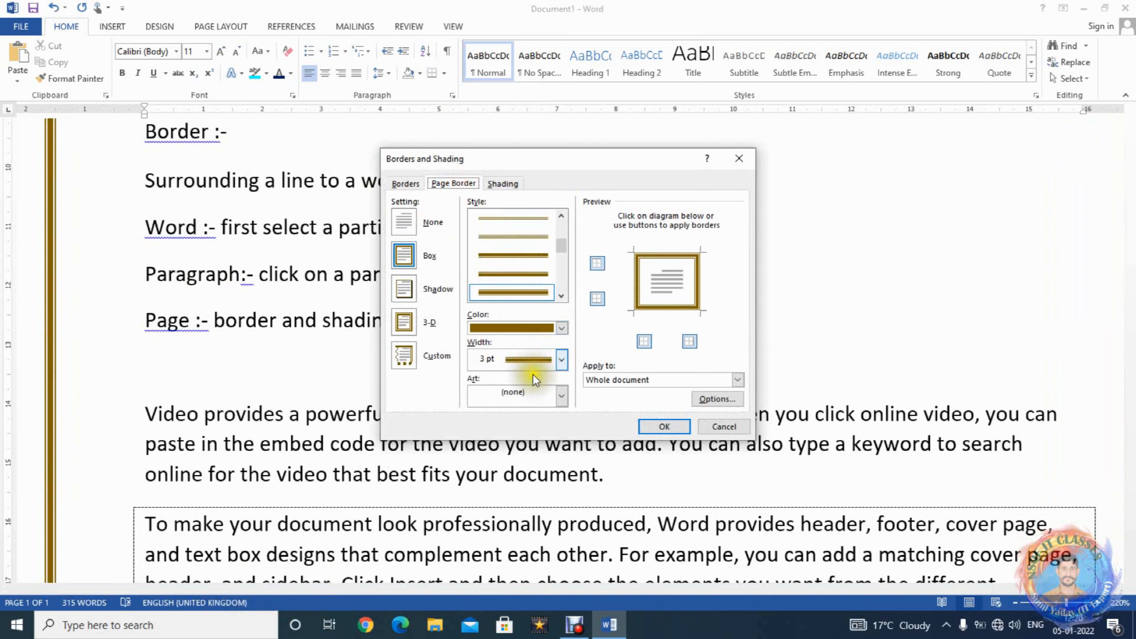
click(561, 398)
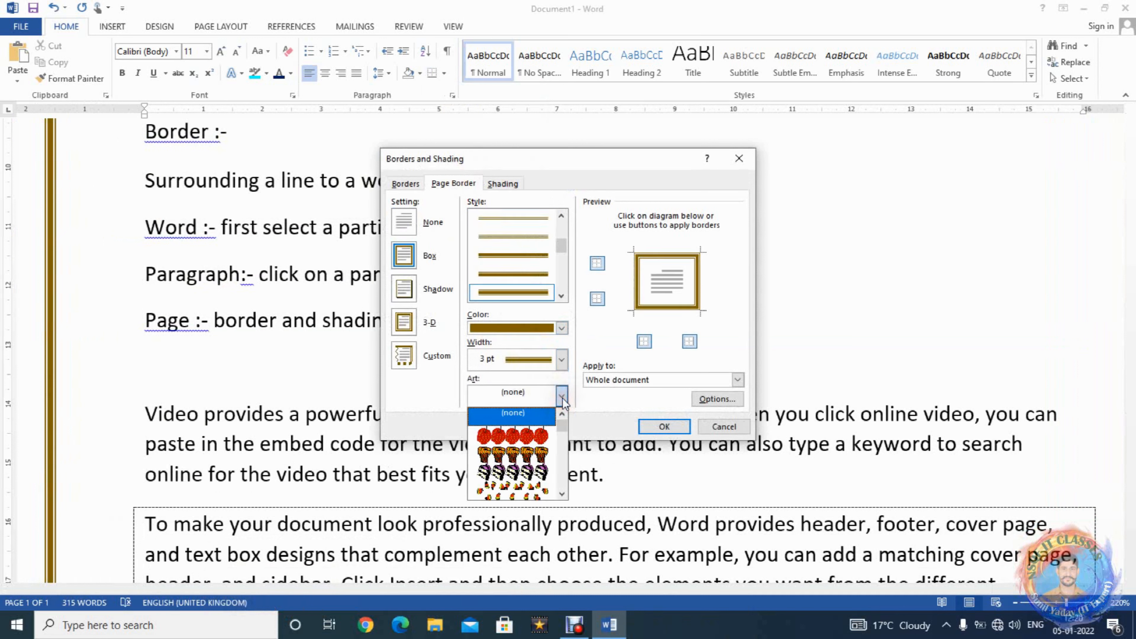
click(561, 497)
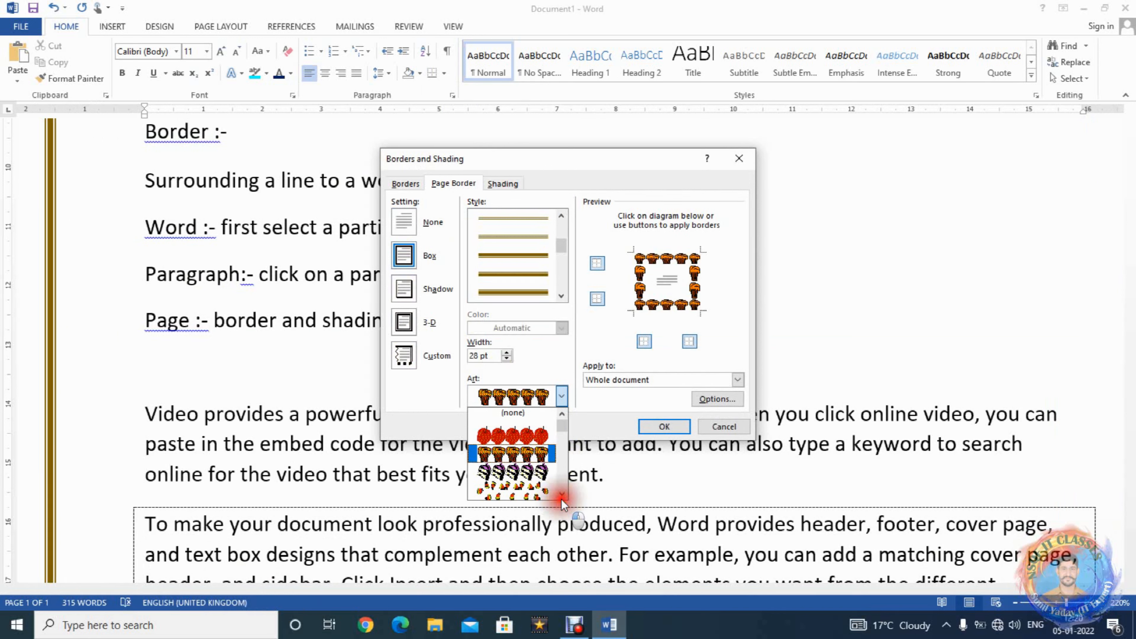
click(537, 459)
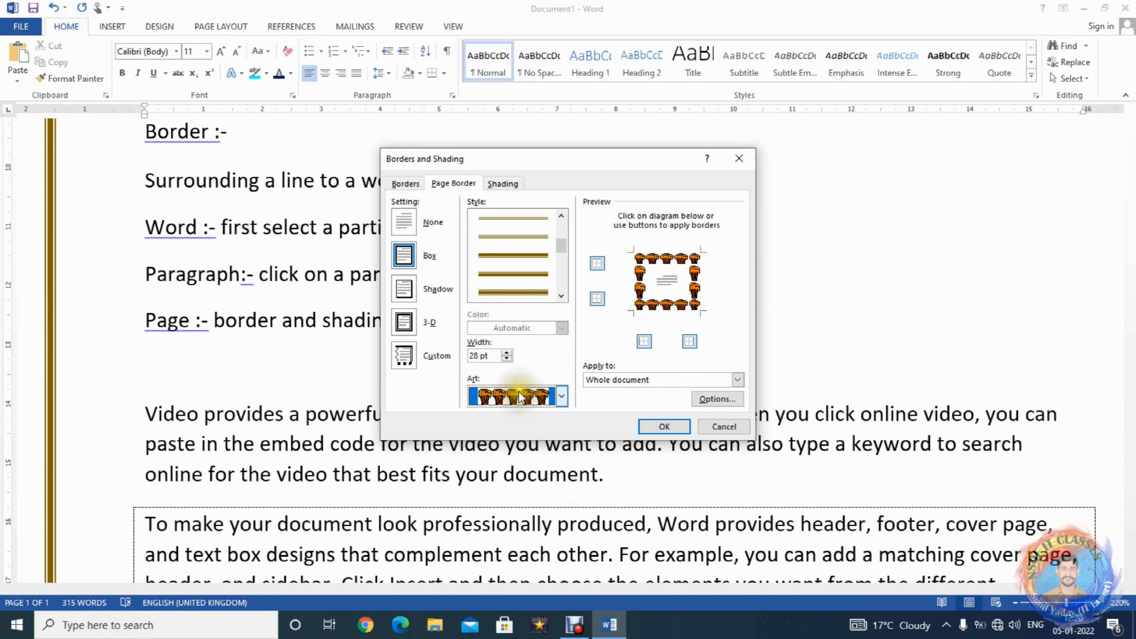
Step: Reduce the muffin art border's width to 10 pt and apply it to the page
click(506, 359)
click(506, 359)
click(506, 358)
click(506, 358)
click(506, 359)
click(506, 359)
click(506, 358)
click(506, 359)
click(506, 358)
click(506, 359)
click(506, 358)
click(506, 359)
click(506, 359)
click(506, 359)
click(506, 358)
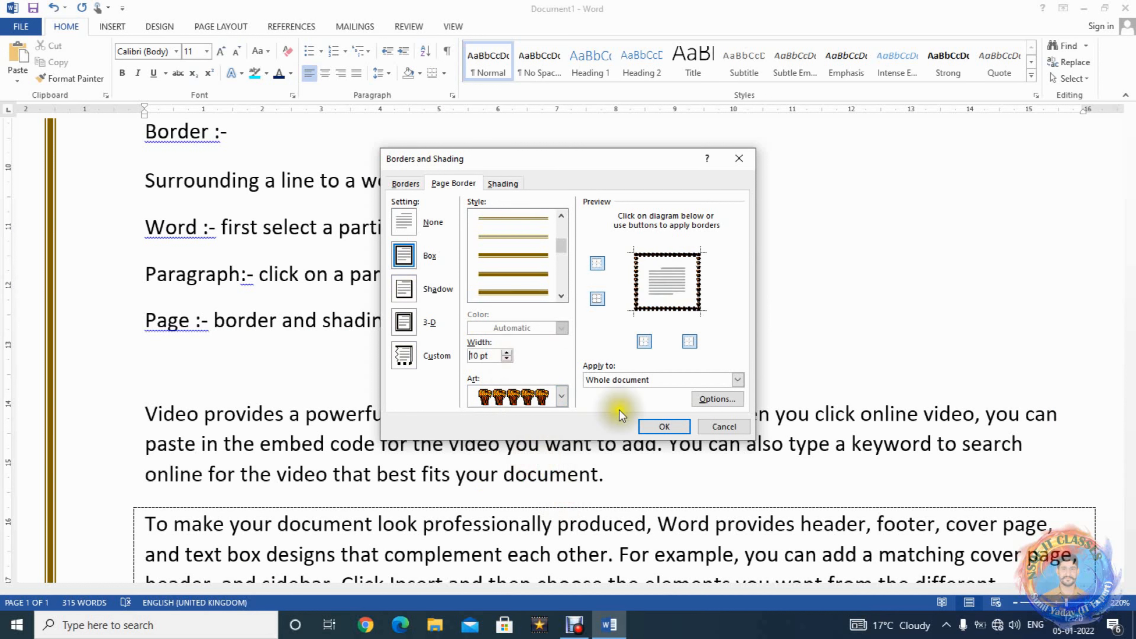
click(666, 426)
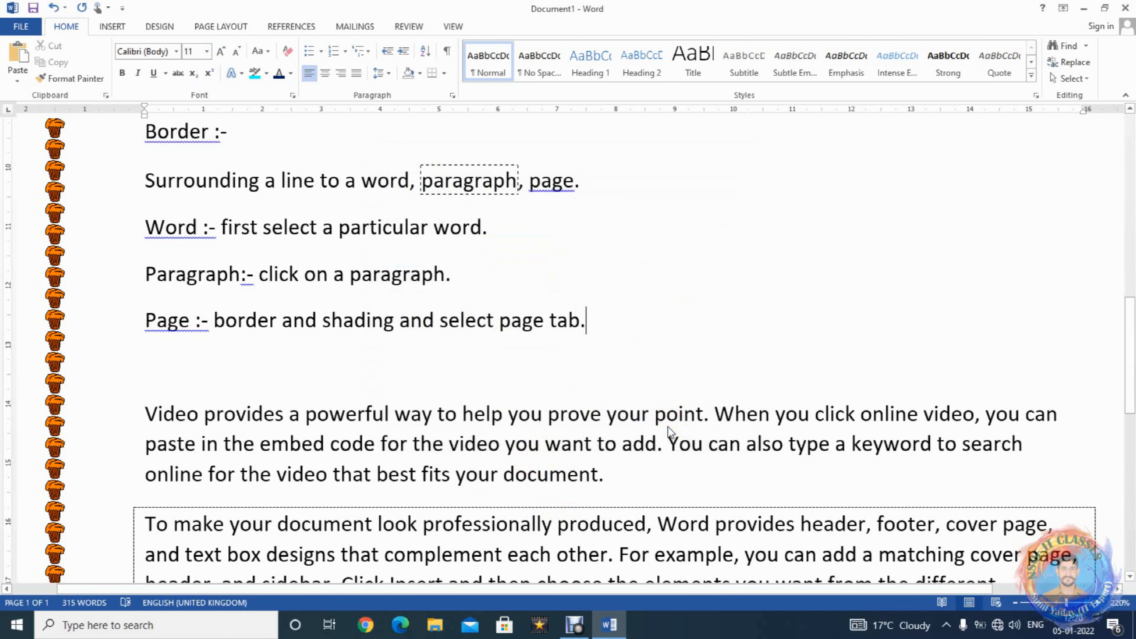
Step: Review the document from the Session 3 heading through the bulleted list and border notes to the bordered paragraph
key(Up)
scroll(668, 426, up, 1)
key(Up)
key(Up)
key(Up)
key(Up)
key(Up)
key(Up)
key(Up)
key(Up)
key(Up)
key(Up)
key(Up)
key(Up)
key(Up)
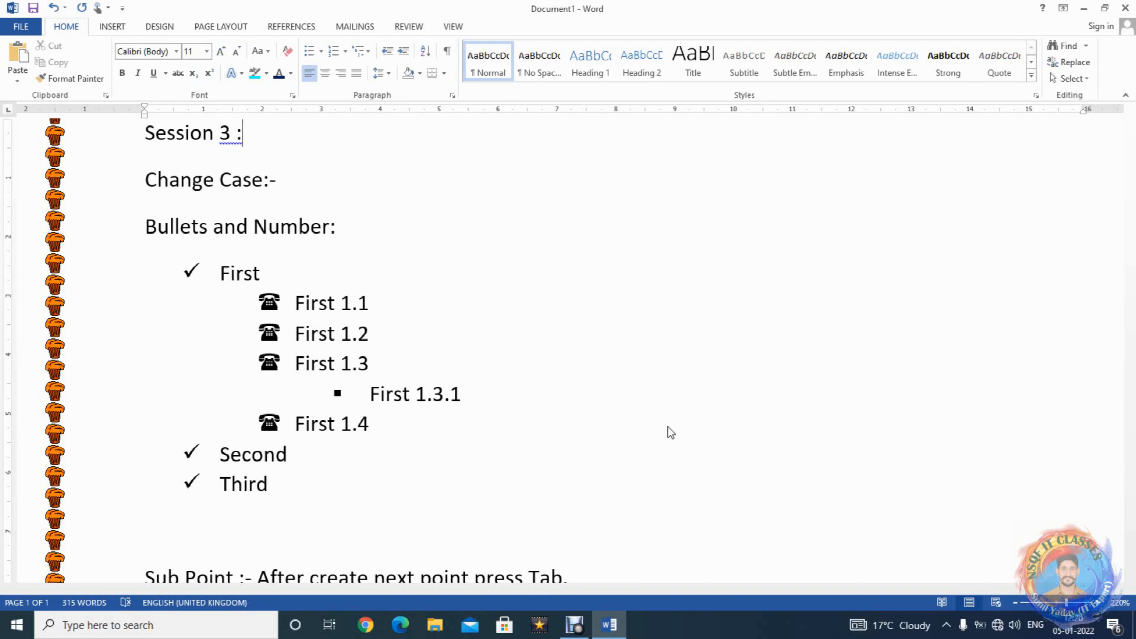
key(Down)
key(Down)
key(Down)
key(Down)
key(Down)
key(Down)
key(Down)
key(Down)
key(Down)
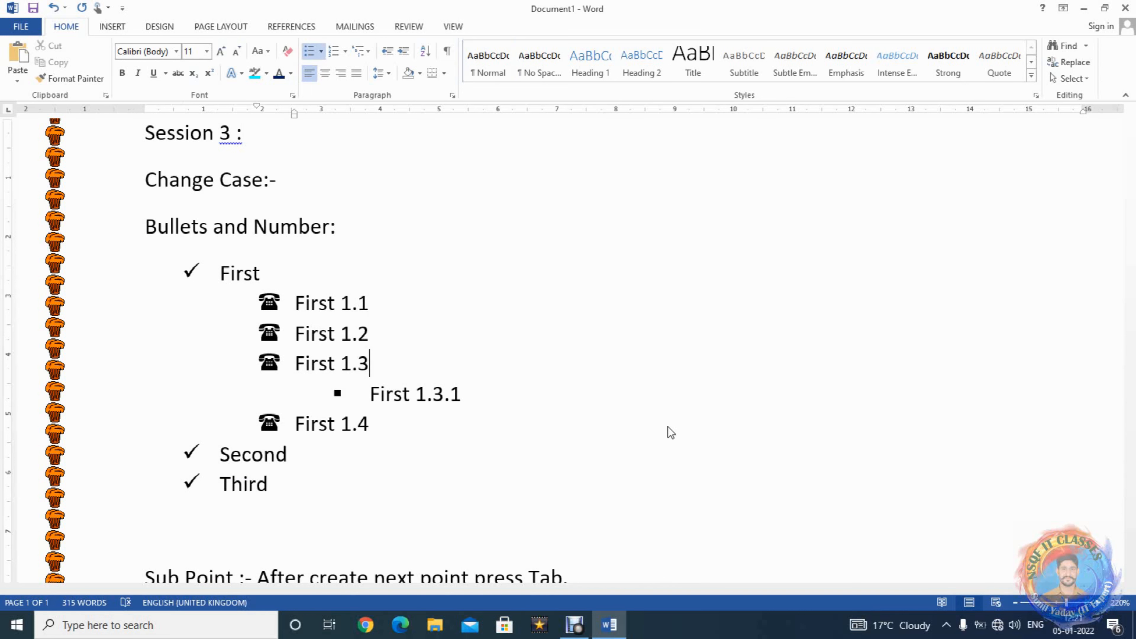
key(Down)
key(Down)
key(Down)
key(Down)
key(Down)
key(Down)
key(Down)
key(Down)
key(Down)
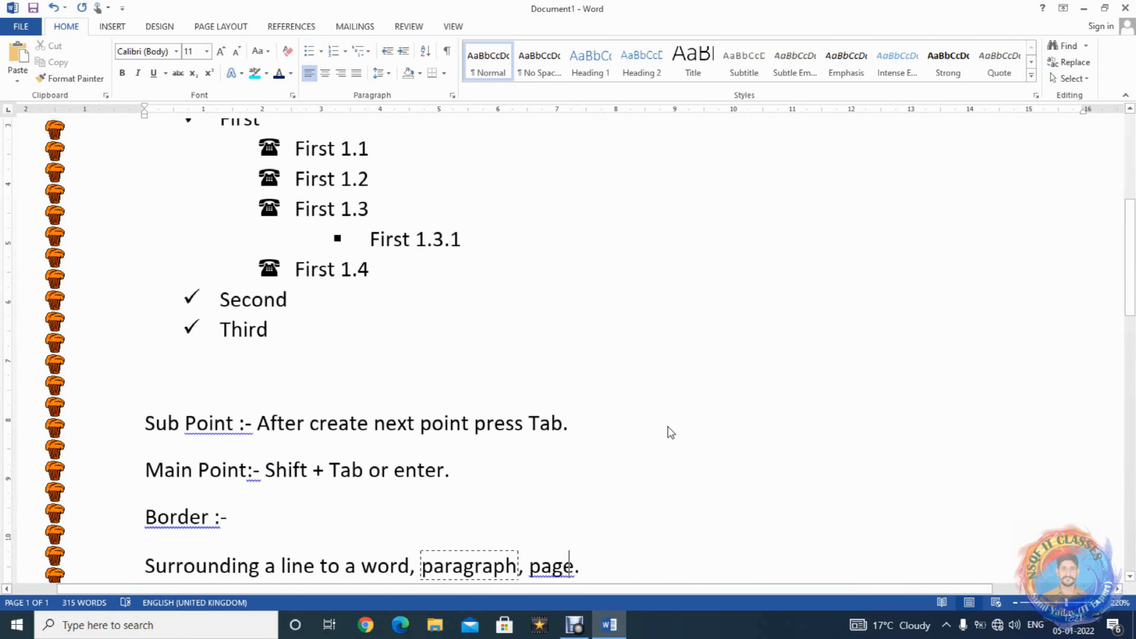
key(Down)
key(Down)
key(Down)
key(Down)
key(Down)
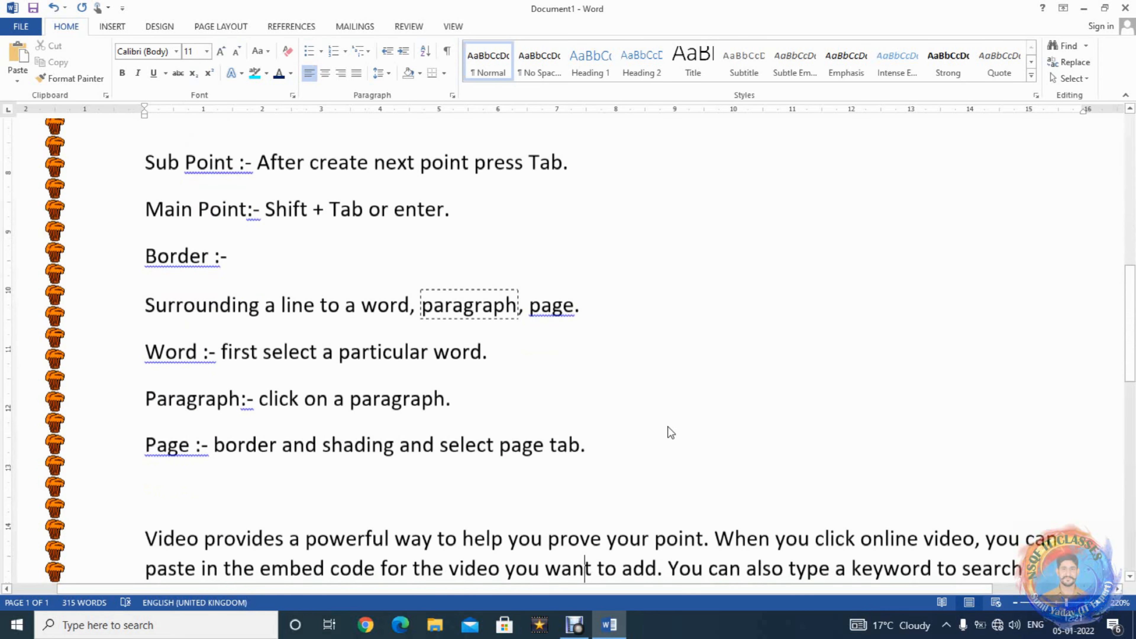
key(Down)
key(Up)
key(Up)
key(Up)
key(Up)
key(Up)
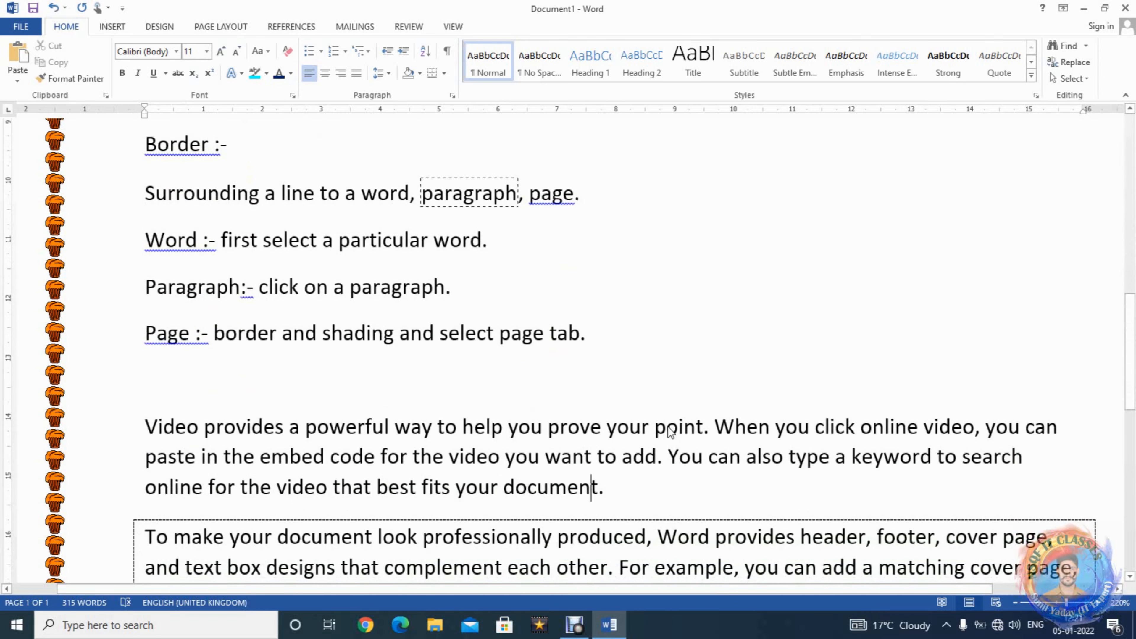
key(Up)
key(Down)
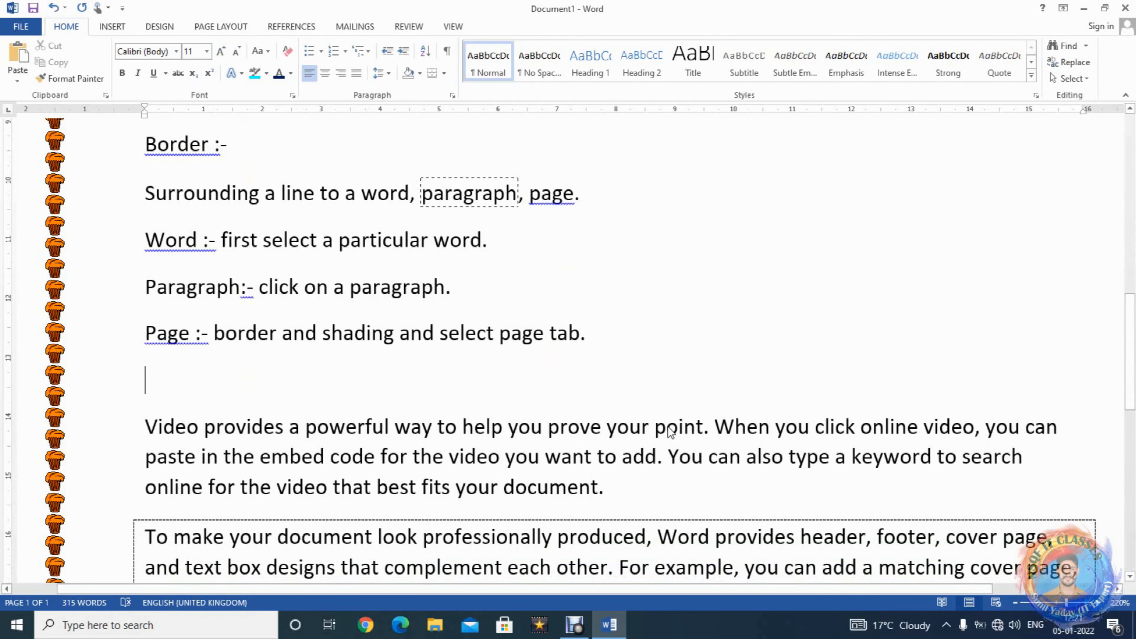